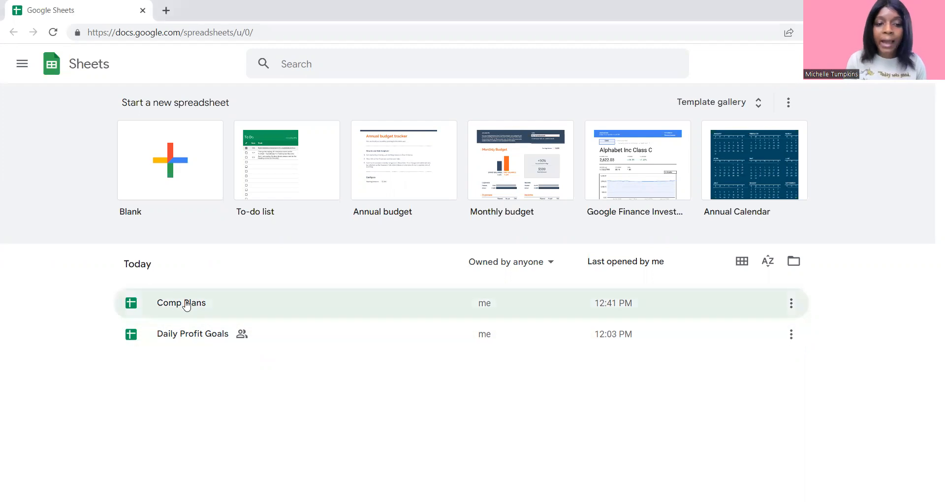
- Open the Daily Profit Goals spreadsheet and clear the Day 2 growth formula in cell C5
click(206, 343)
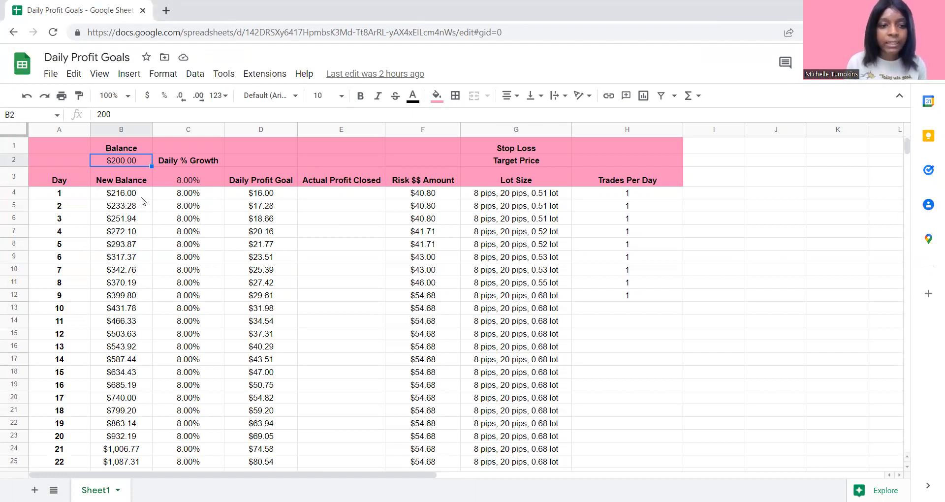
click(179, 208)
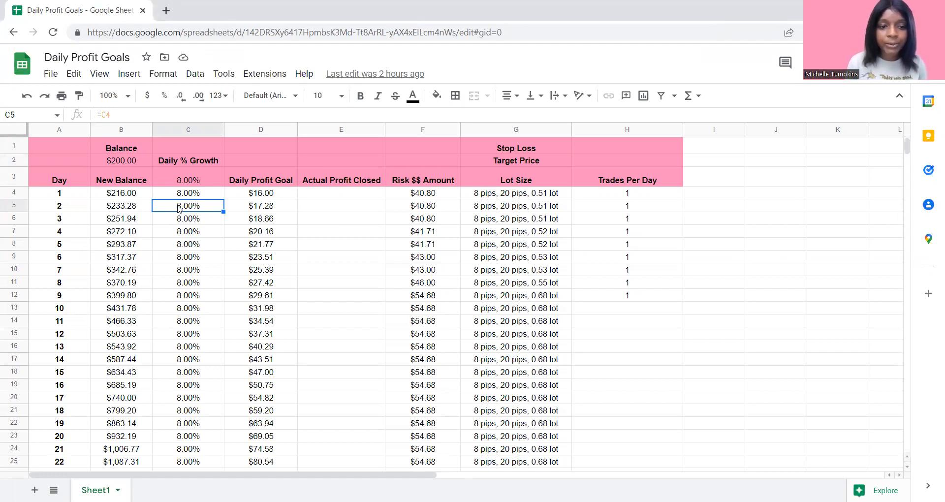
click(122, 112)
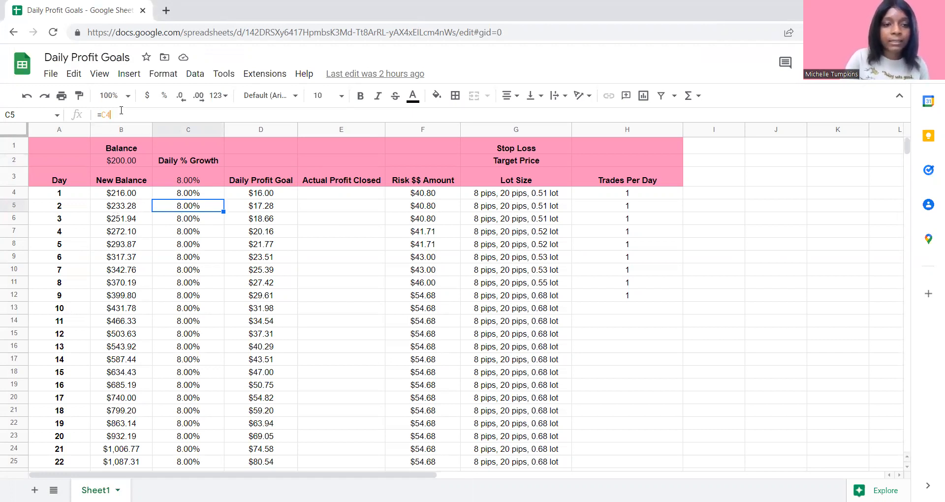
key(BackSpace)
key(BackSpace)
key(BackSpace)
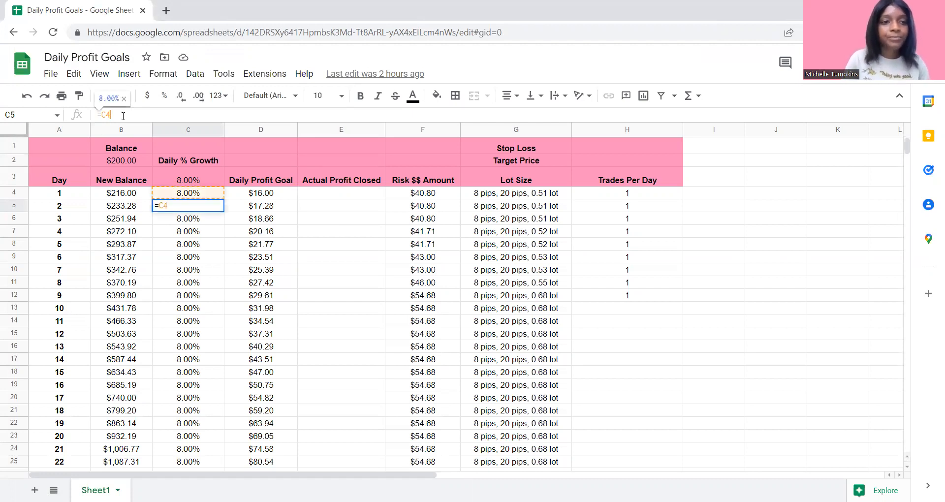
text(3)
key(BackSpace)
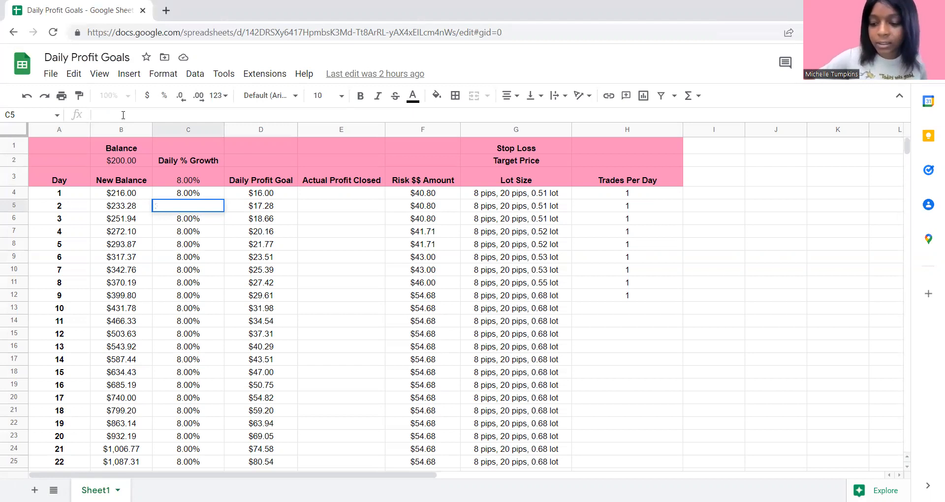
text(3.)
key(BackSpace)
key(BackSpace)
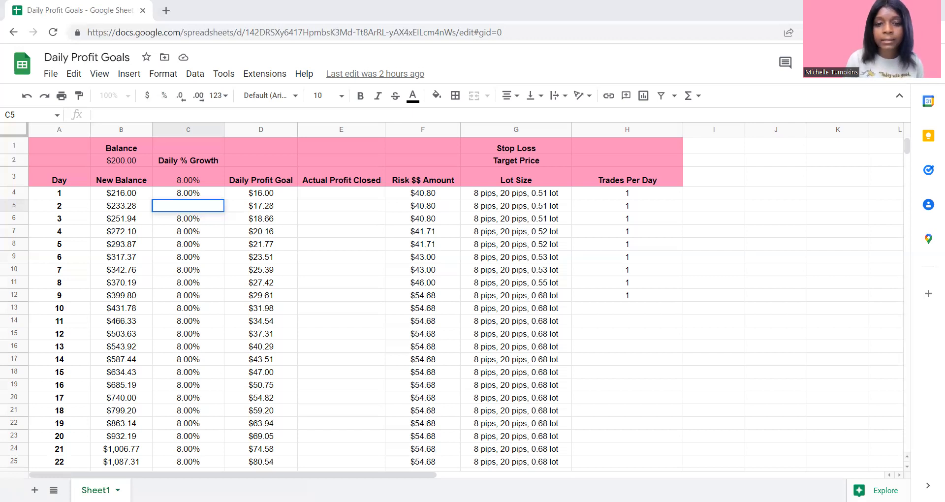
- Set the Day 2 growth percentage in cell C5 to -3.00%
double_click(182, 207)
text(-.3)
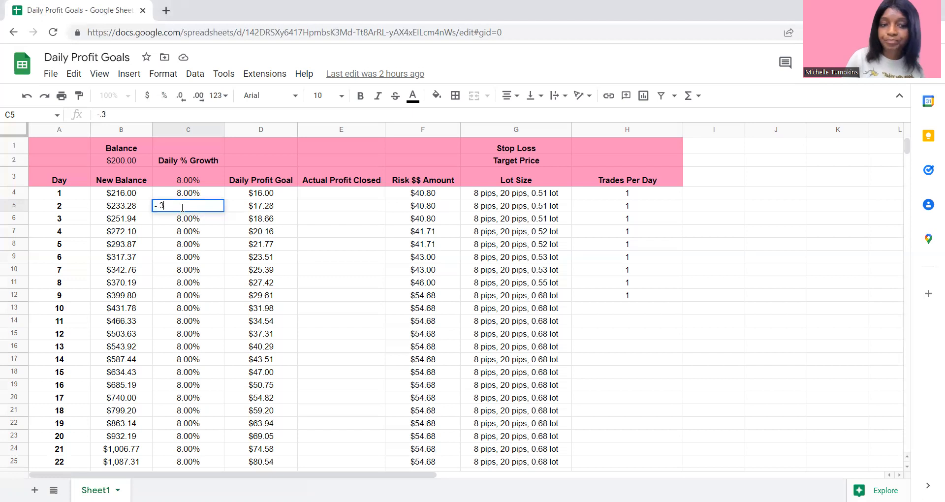
key(BackSpace)
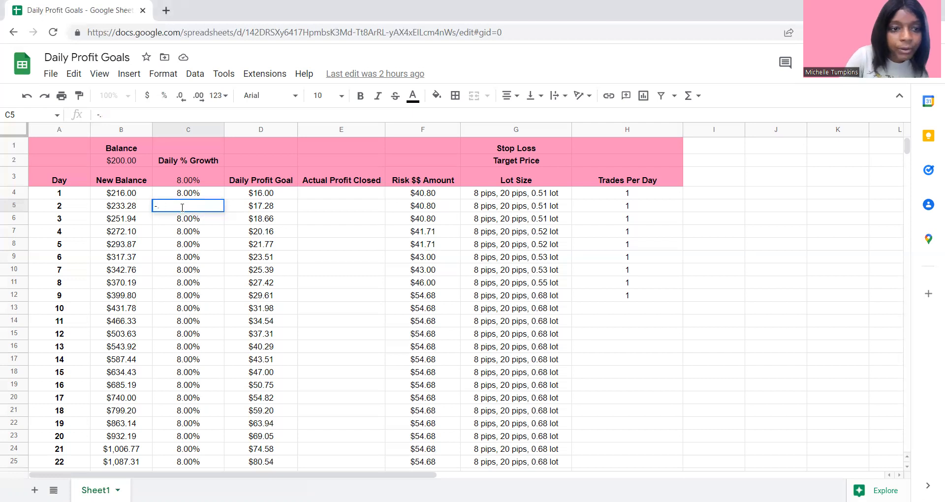
text(3.00)
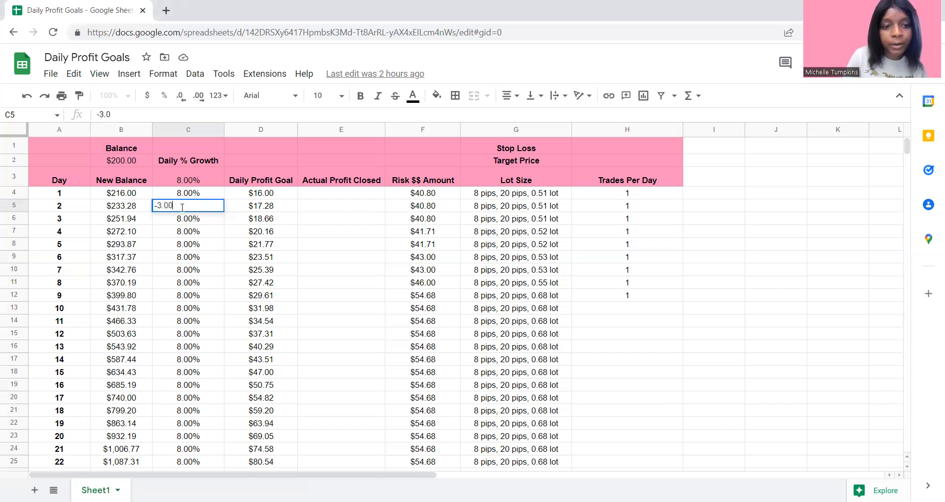
text(%)
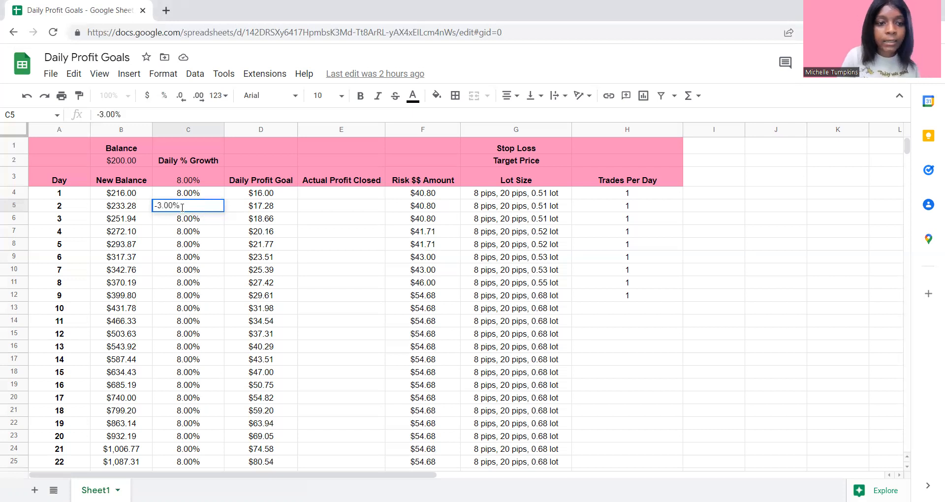
key(Return)
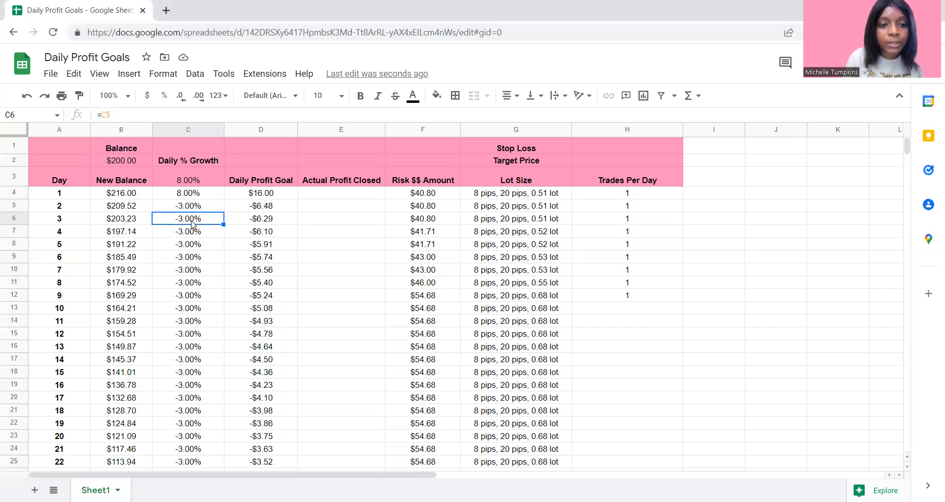
- Change the Day 3 growth formula in cell C6 to =C4 so it references Day 1's percentage
key(F2)
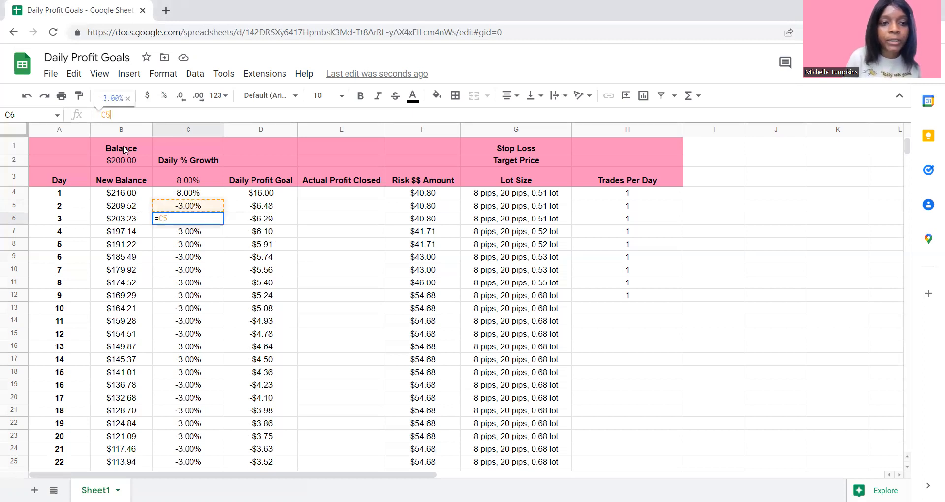
key(BackSpace)
key(BackSpace)
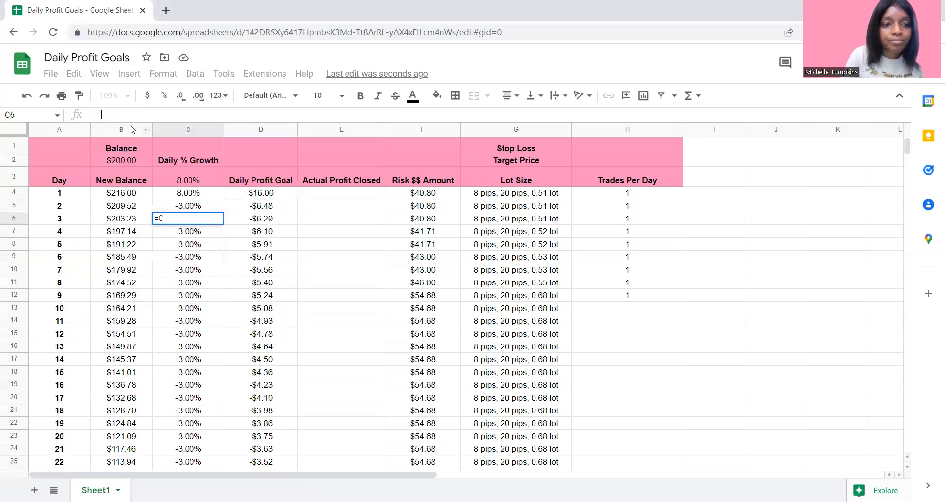
click(195, 194)
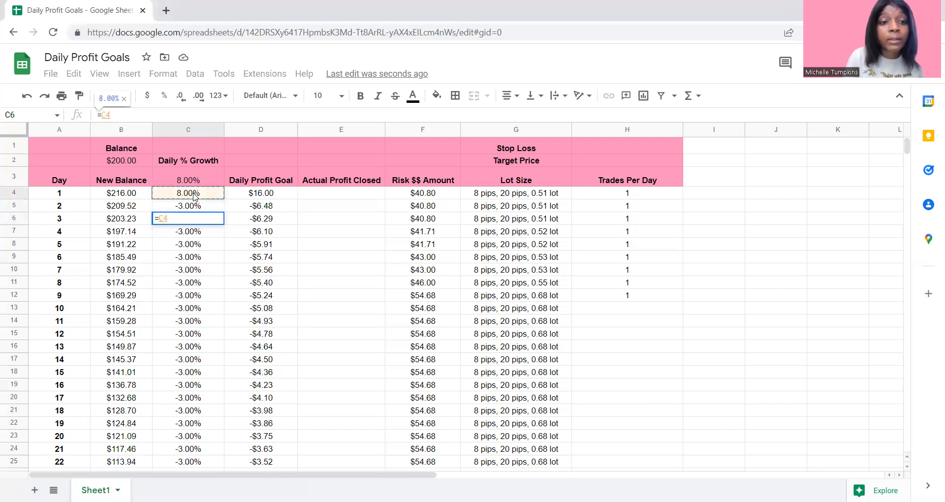
key(Return)
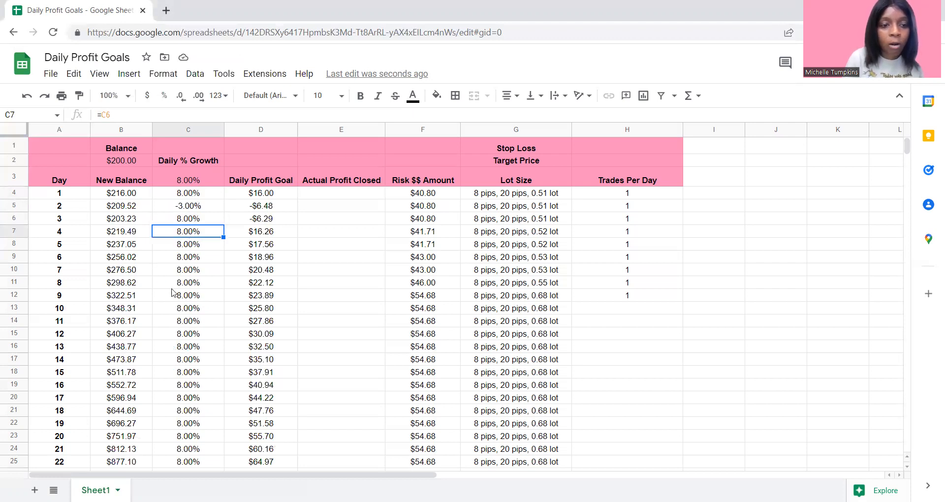
- Inspect the growth formulas for Days 1, 3, 4 and 5 and the Day 3 profit goal formula
click(183, 221)
click(189, 195)
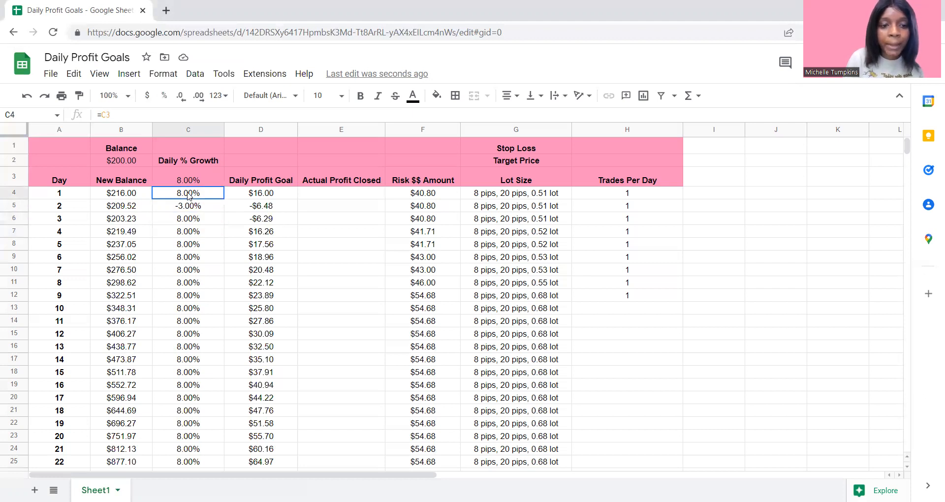
click(187, 235)
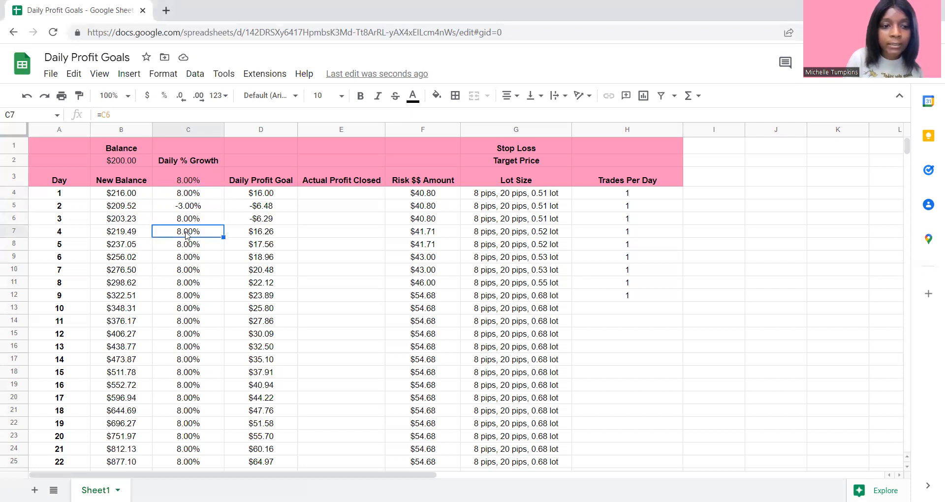
click(188, 244)
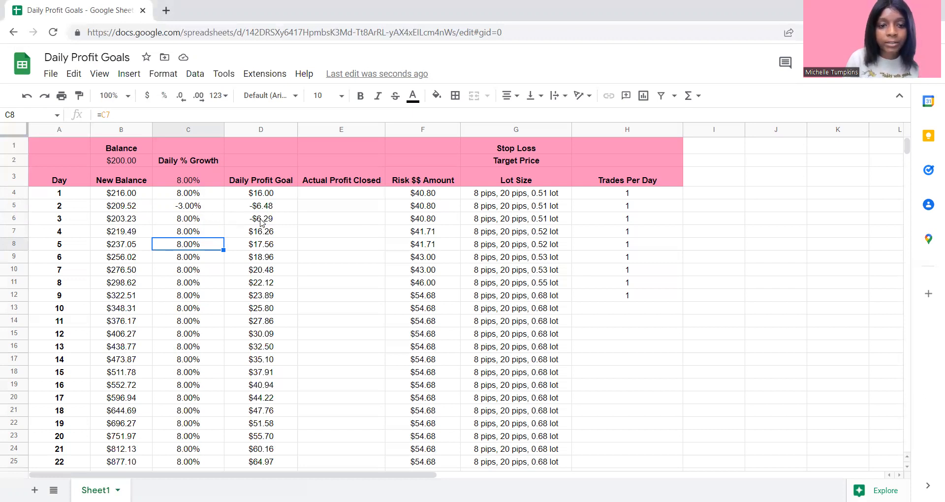
click(261, 221)
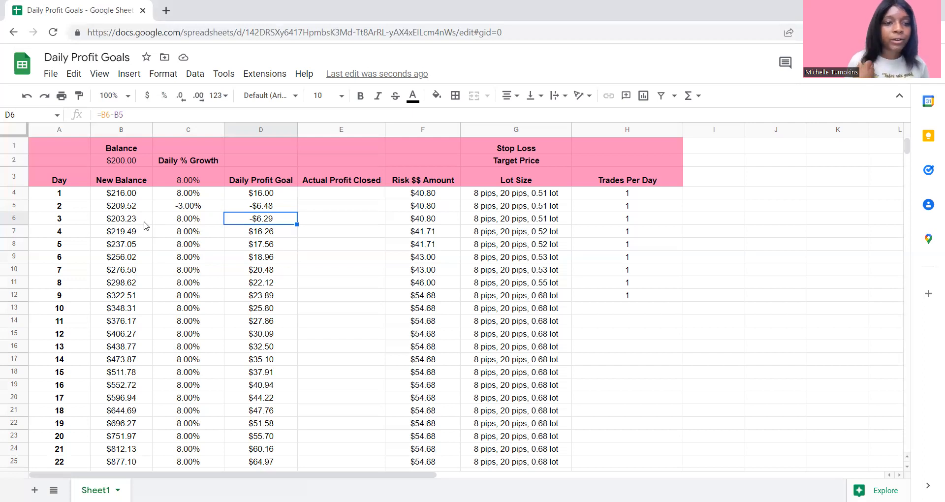
- Rewrite the Day 3 New Balance formula in cell B6 as =B5*C6+B5
click(124, 222)
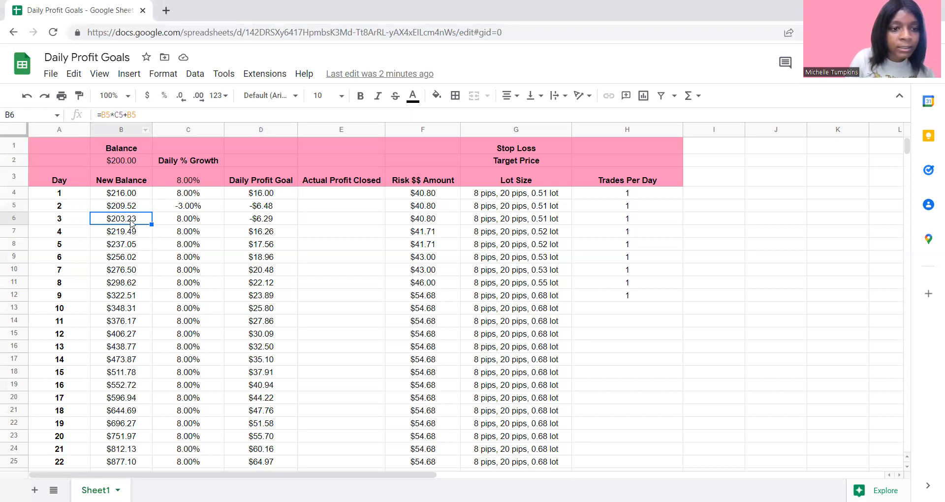
click(143, 116)
key(BackSpace)
key(BackSpace)
key(BackSpace)
key(BackSpace)
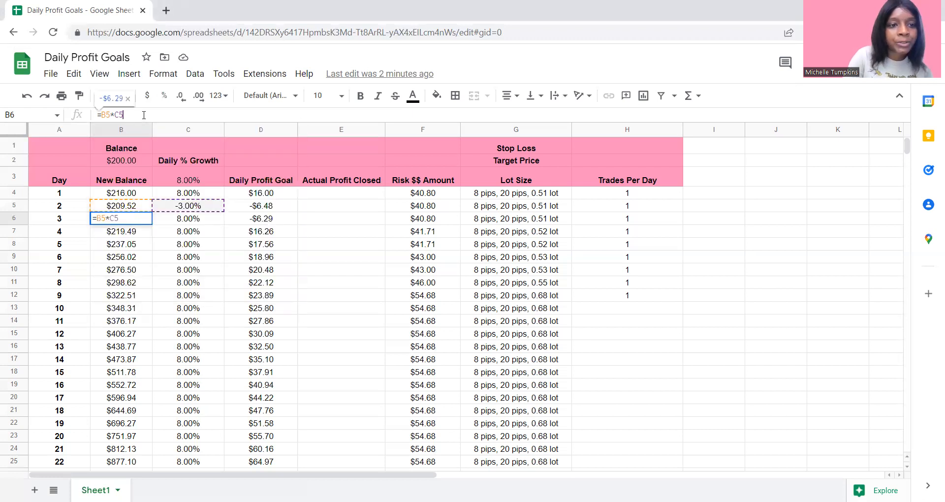
key(BackSpace)
key(BackSpace)
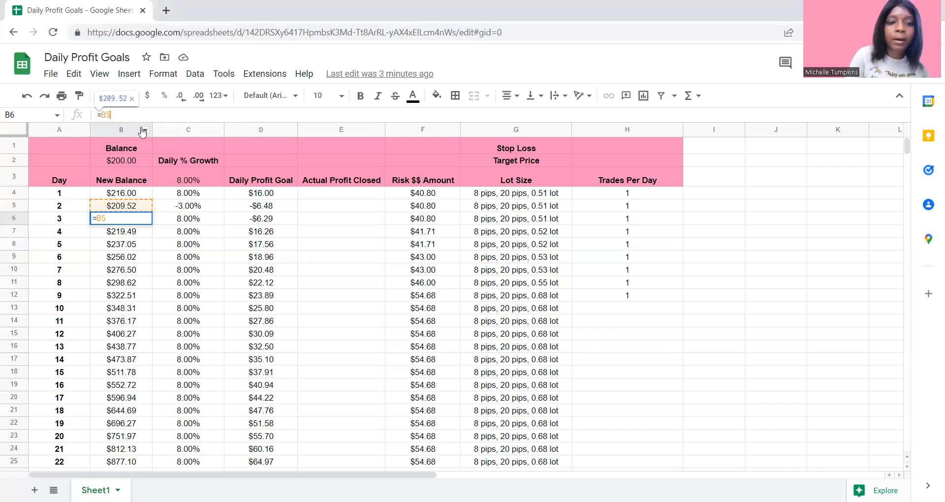
text(*)
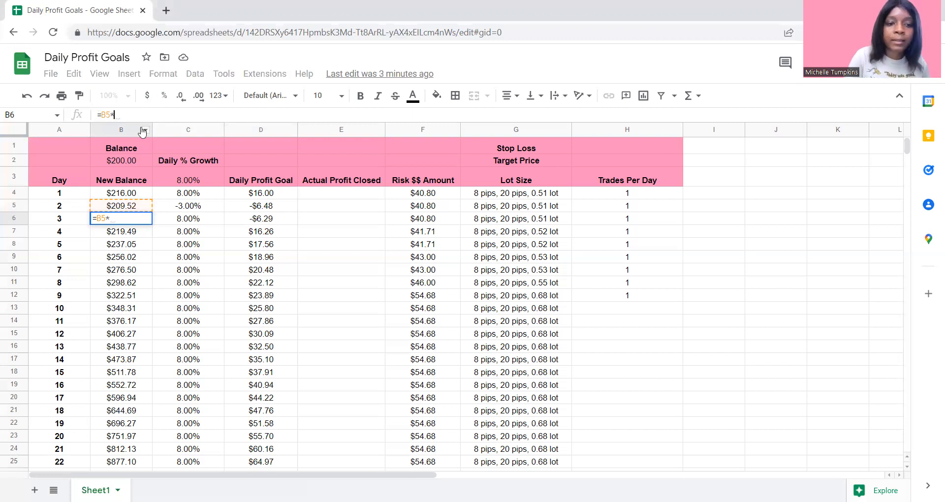
click(181, 219)
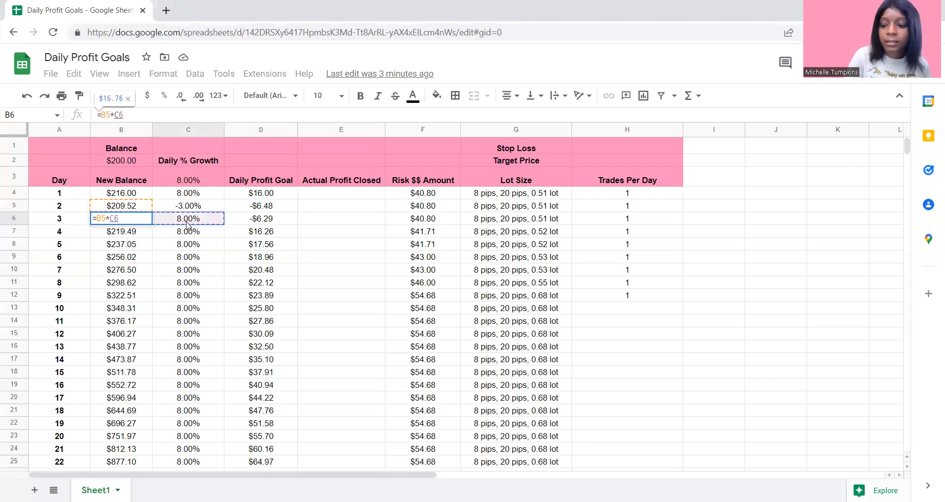
text(+)
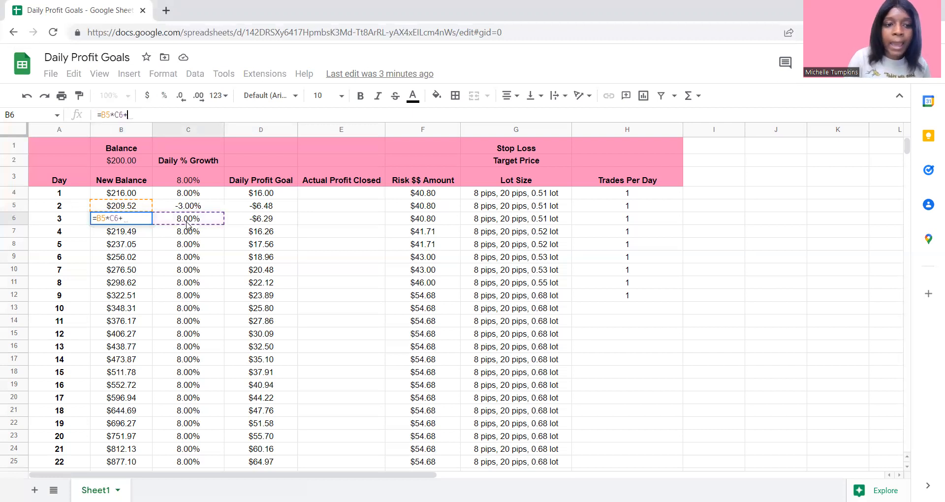
click(124, 209)
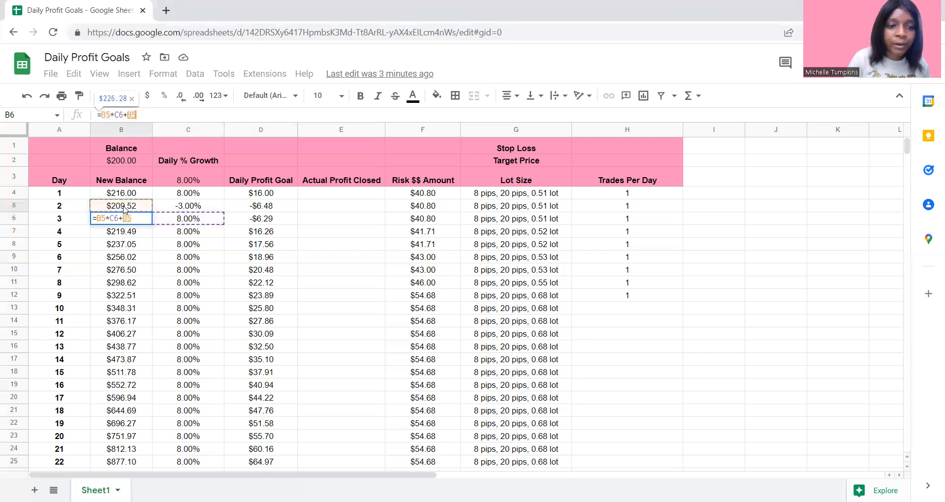
key(Return)
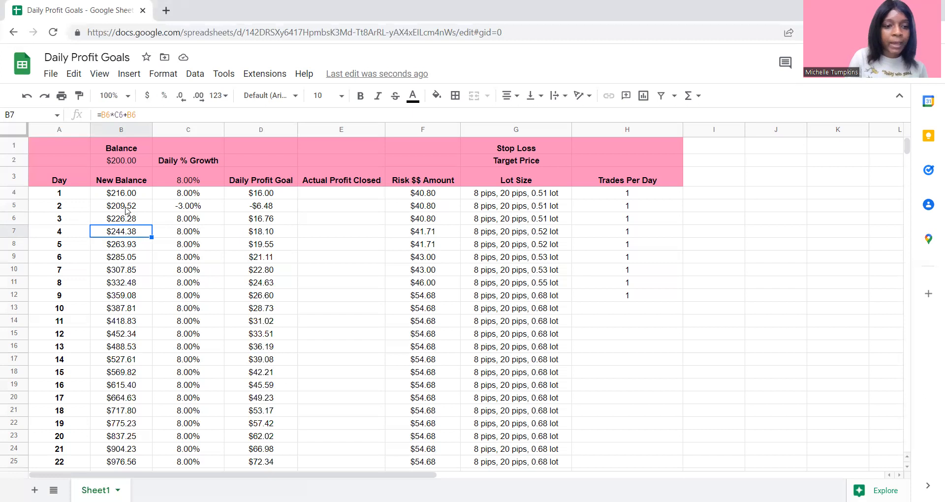
- Review the New Balance formulas for Days 3, 4 and 7
click(119, 222)
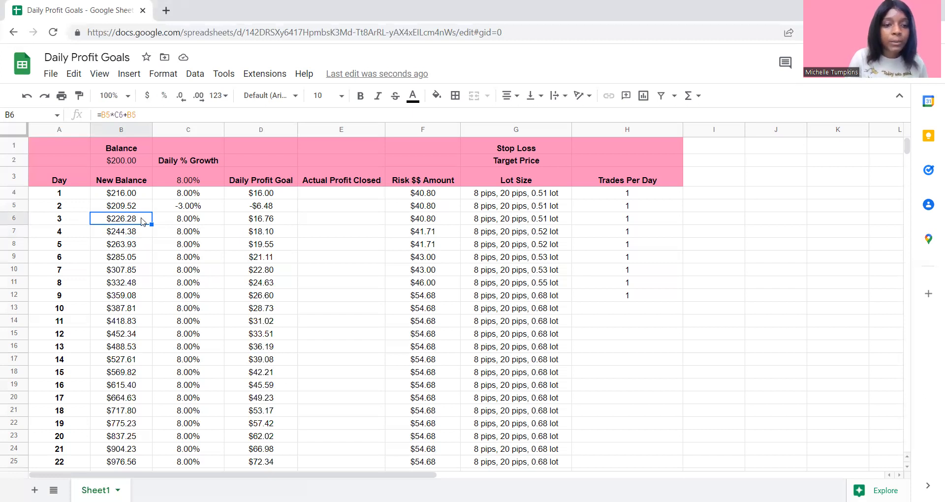
click(125, 232)
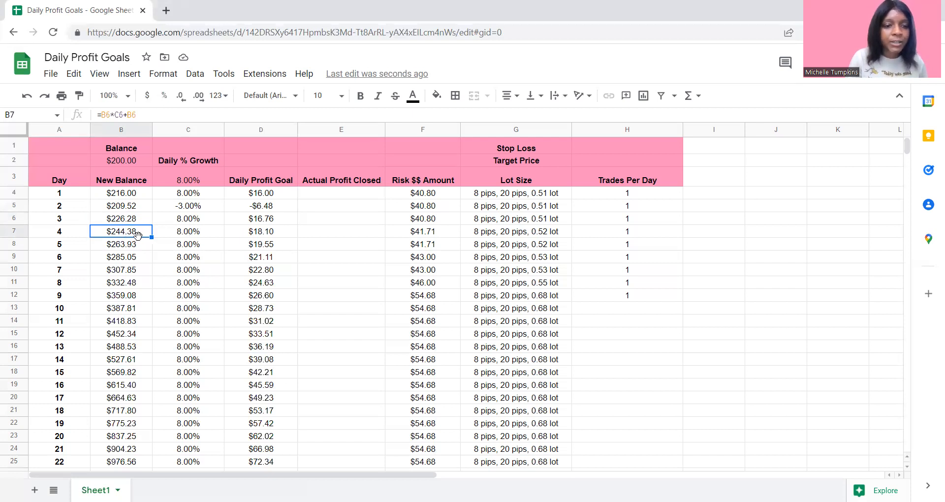
click(124, 272)
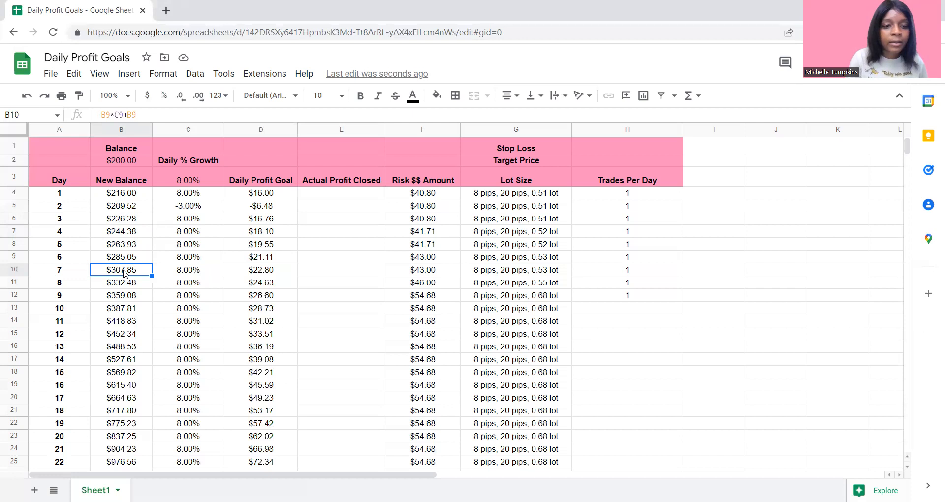
- Replace the Day 7 growth formula in cell C10 with a losing-day value of -3.00%
click(186, 276)
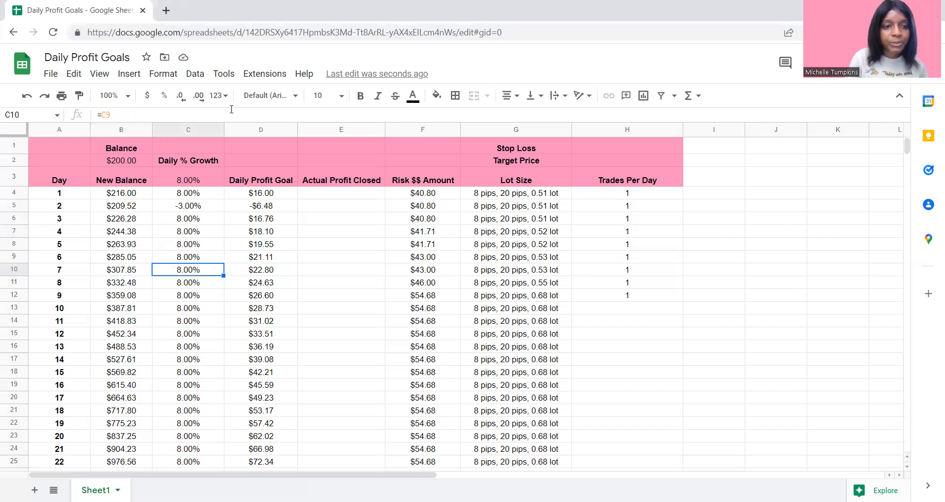
key(BackSpace)
key(BackSpace)
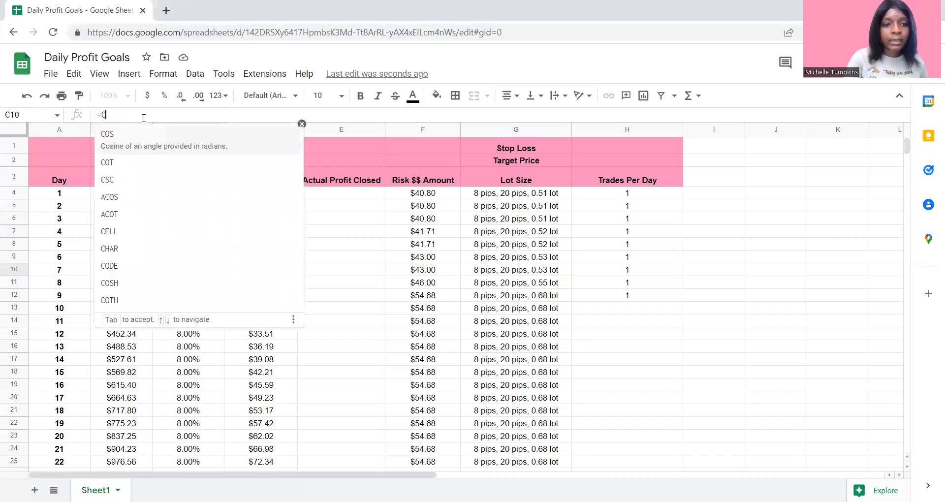
key(BackSpace)
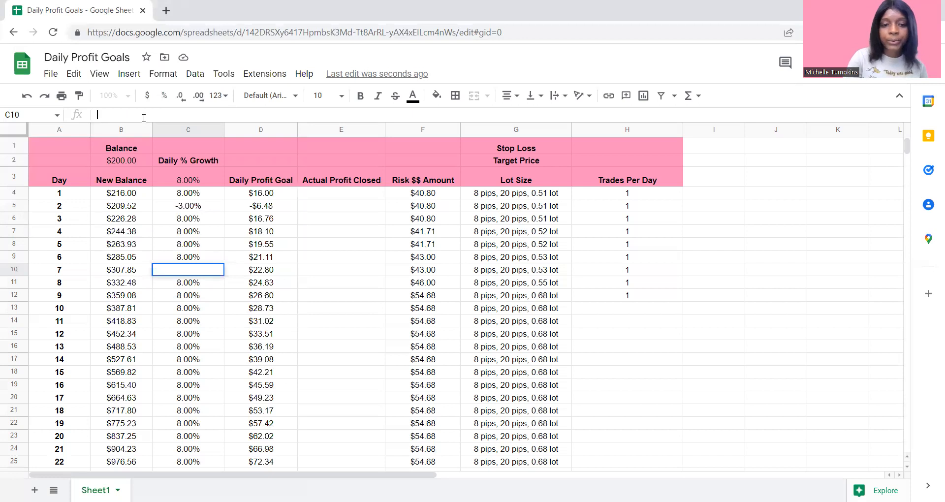
text(-3.00)
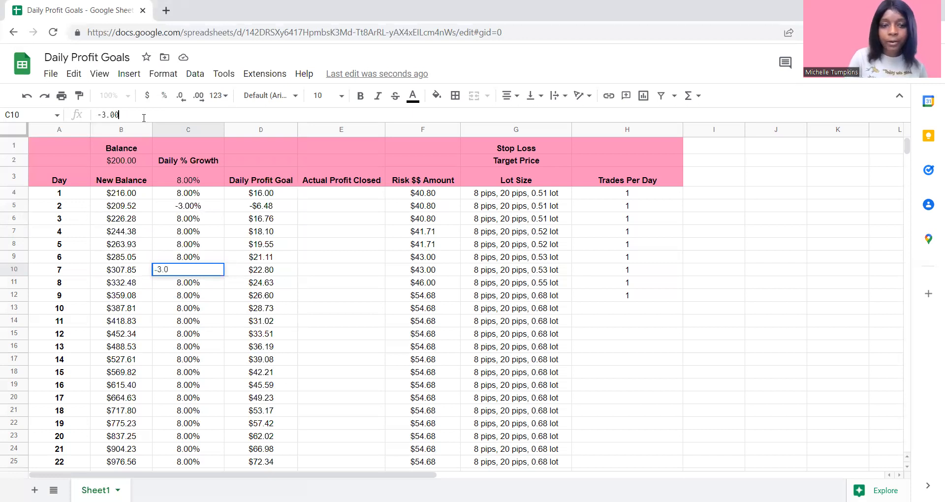
text(%)
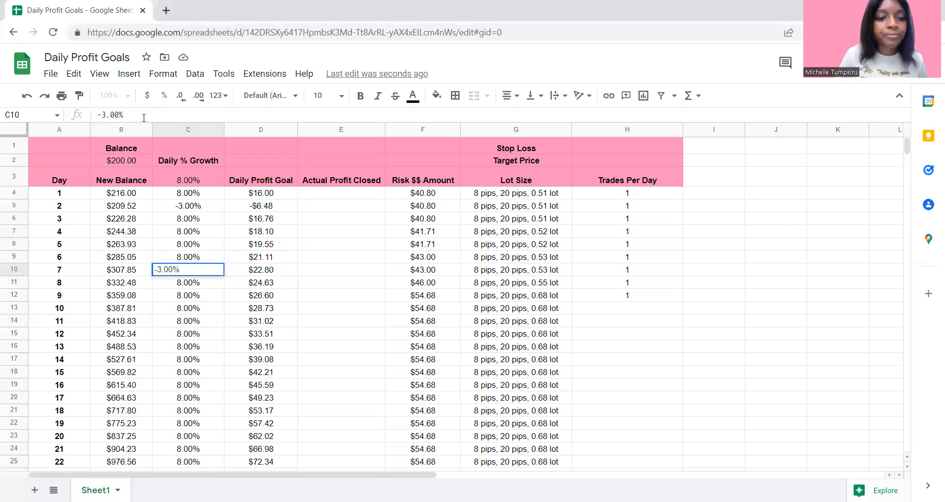
key(Return)
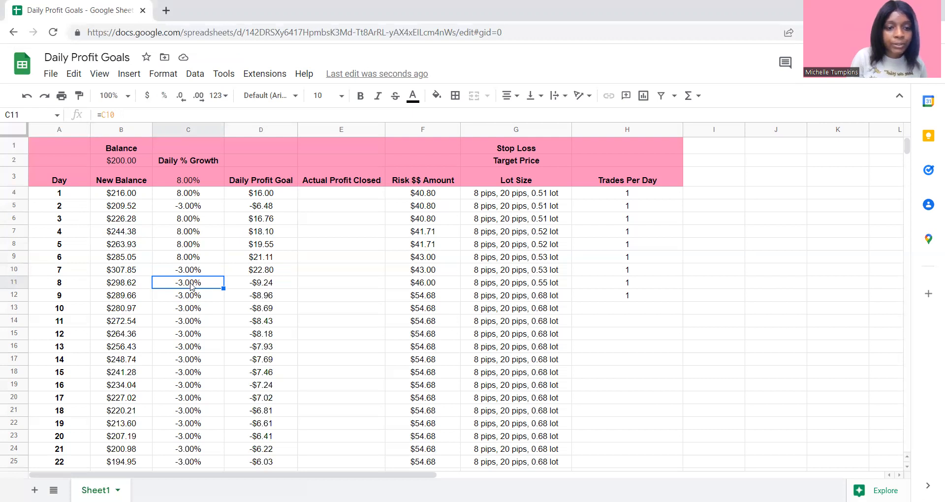
- Change the Day 8 growth formula in cell C11 to =C9 so it references Day 6's percentage
click(140, 114)
key(BackSpace)
key(BackSpace)
key(BackSpace)
key(BackSpace)
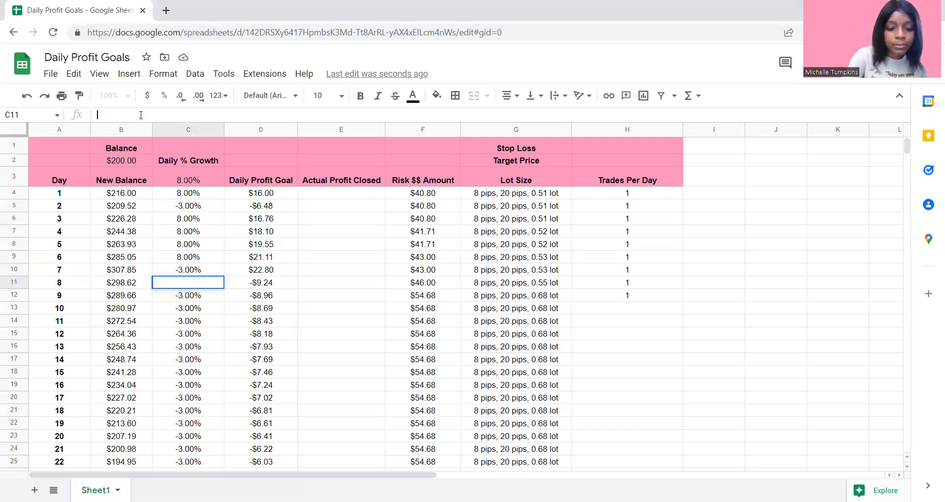
text(=)
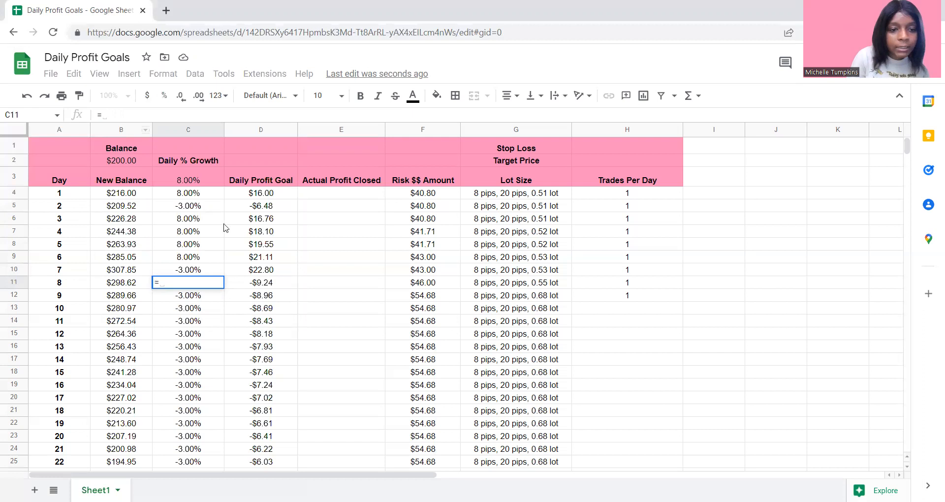
click(182, 259)
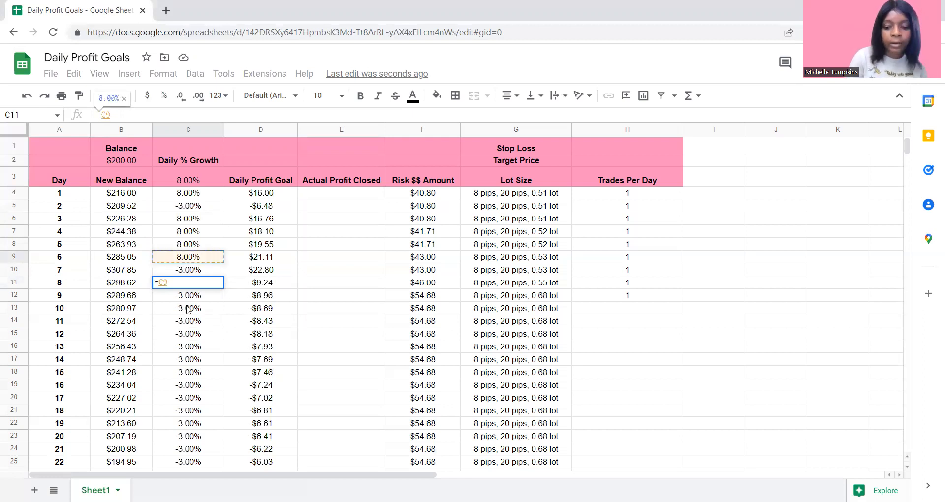
key(Return)
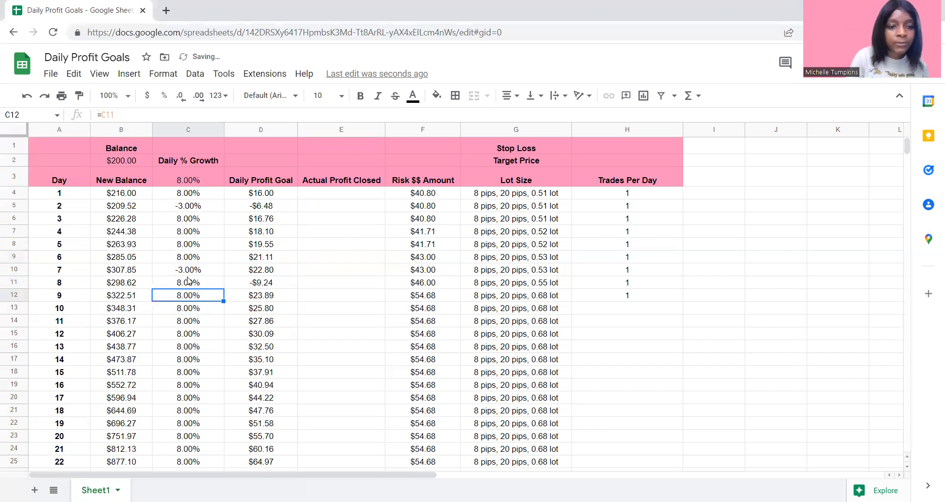
- Rewrite the Day 7 New Balance formula in cell B10 as =B9*C10+B9
click(186, 284)
click(184, 273)
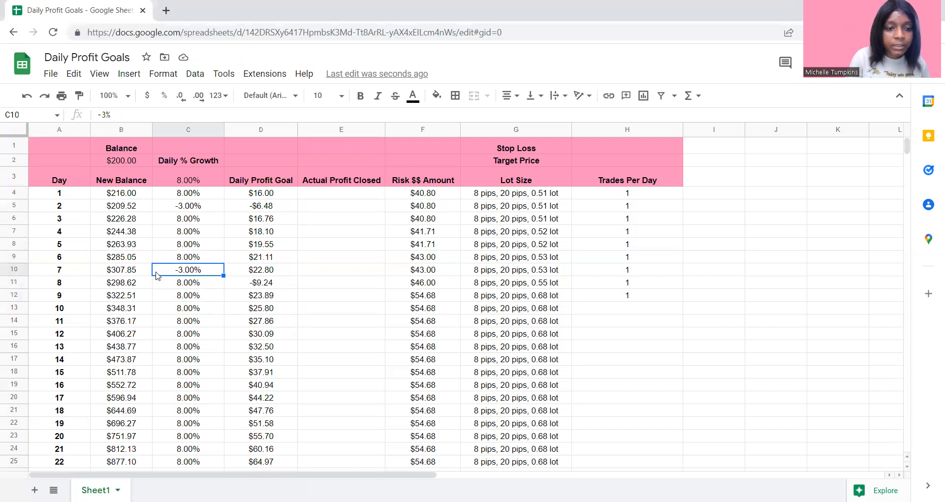
click(133, 272)
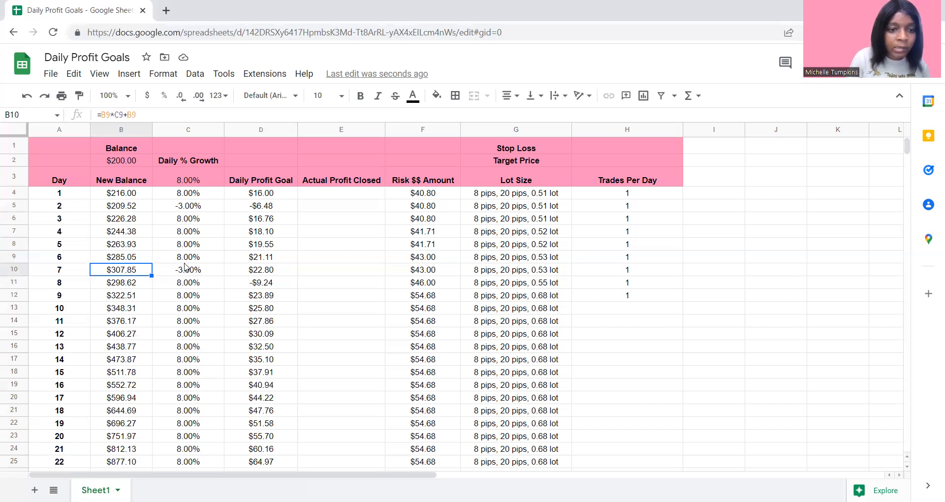
click(151, 114)
key(BackSpace)
key(BackSpace)
key(BackSpace)
key(BackSpace)
key(BackSpace)
key(BackSpace)
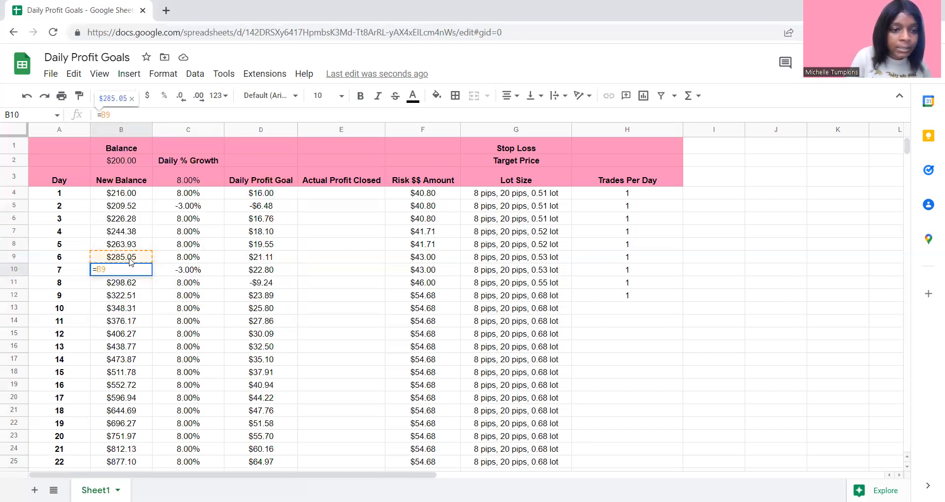
text(*)
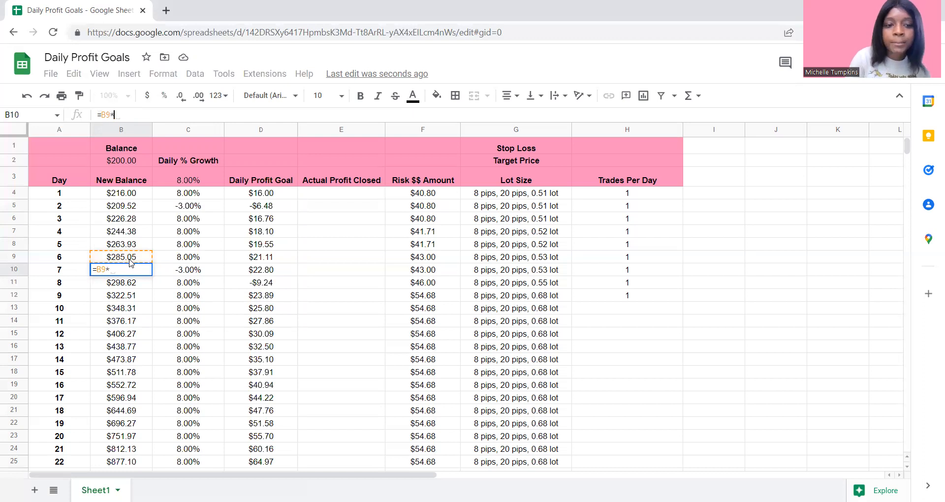
click(195, 275)
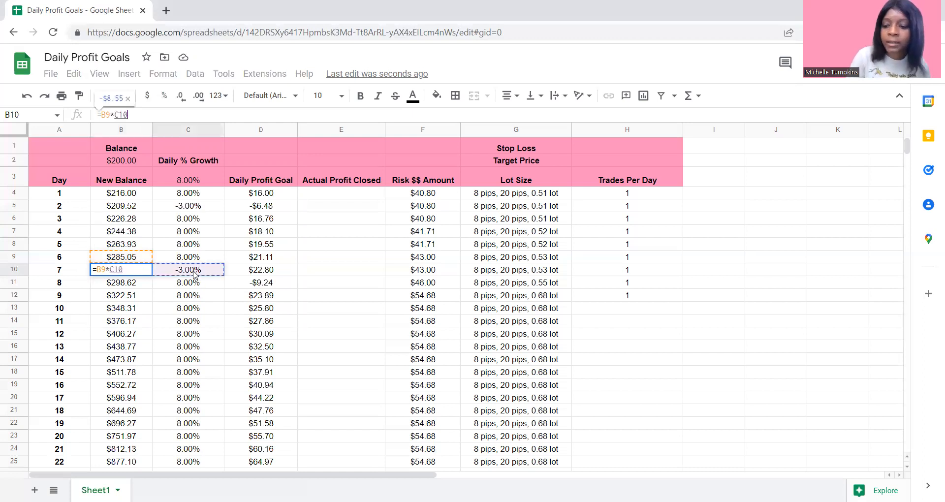
text(+)
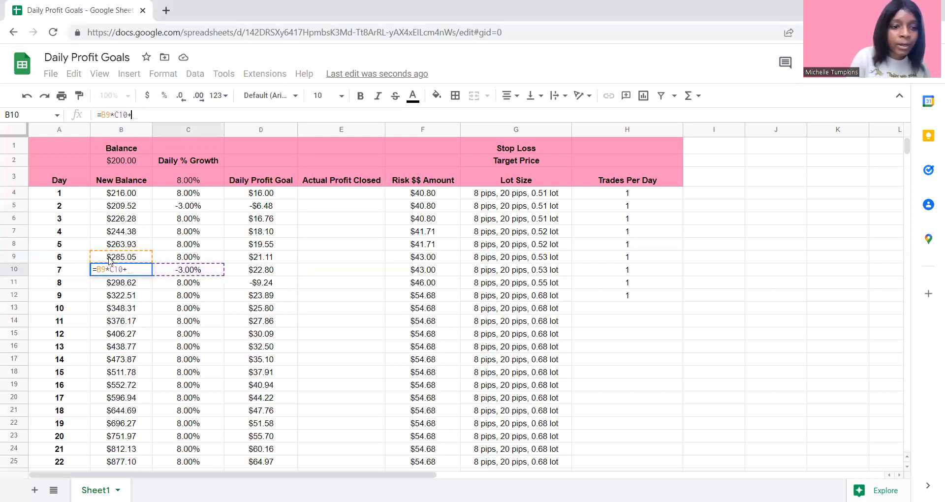
click(110, 261)
key(Return)
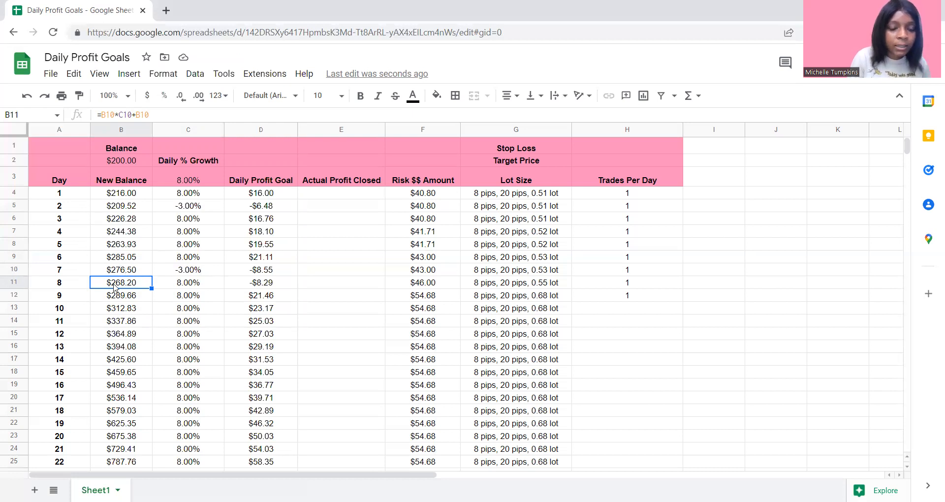
- Rewrite the Day 8 New Balance formula in cell B11 as =B10*C11+B10 and check Day 7's profit goal and growth cells
click(166, 114)
key(BackSpace)
key(BackSpace)
key(BackSpace)
key(BackSpace)
key(BackSpace)
key(BackSpace)
key(BackSpace)
key(BackSpace)
key(BackSpace)
key(BackSpace)
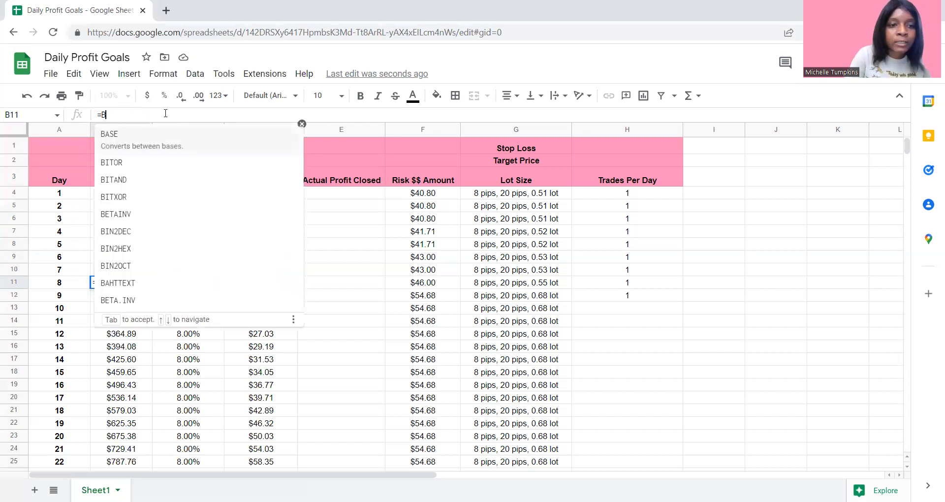
key(BackSpace)
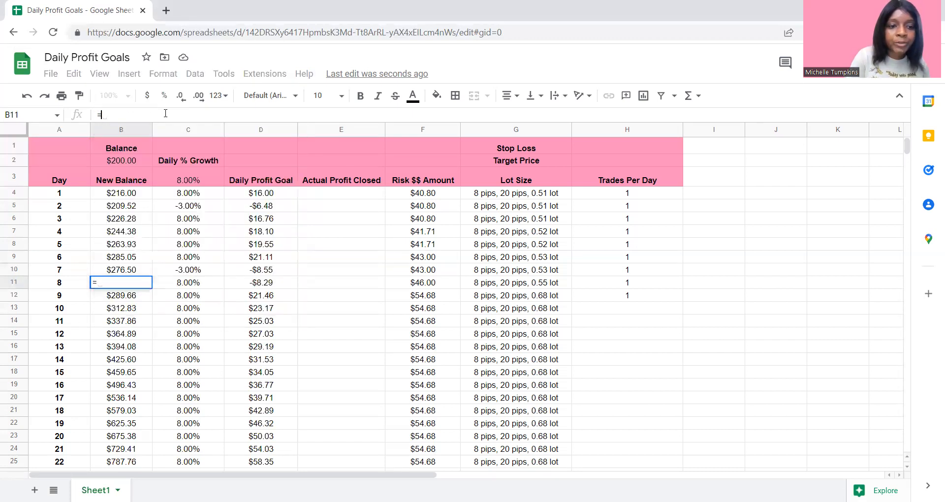
click(119, 272)
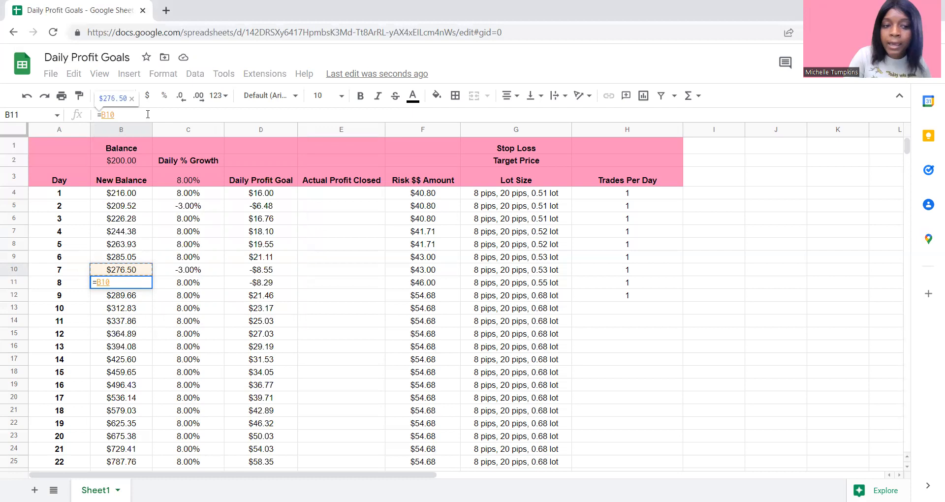
text(*)
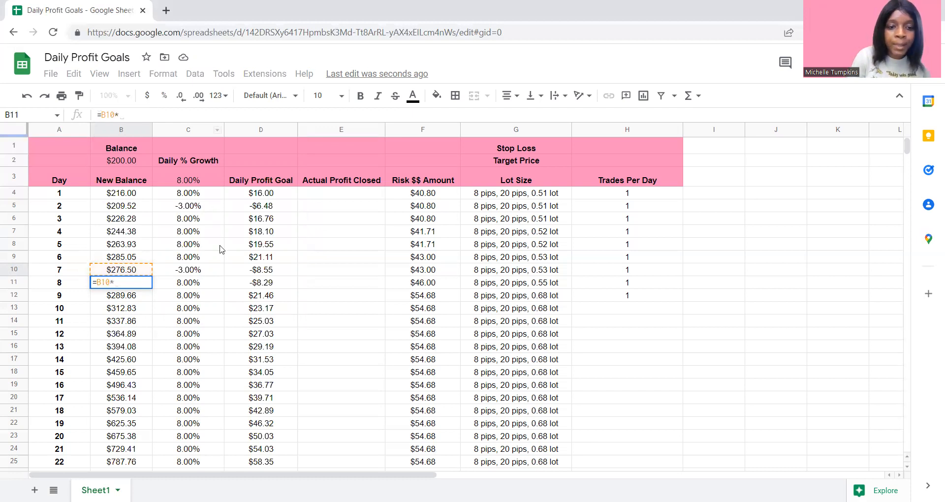
click(191, 283)
text(+)
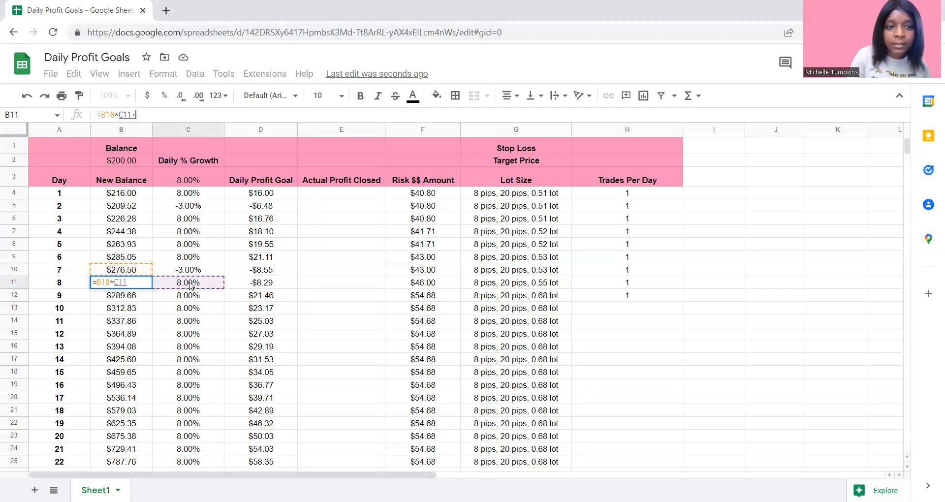
click(129, 275)
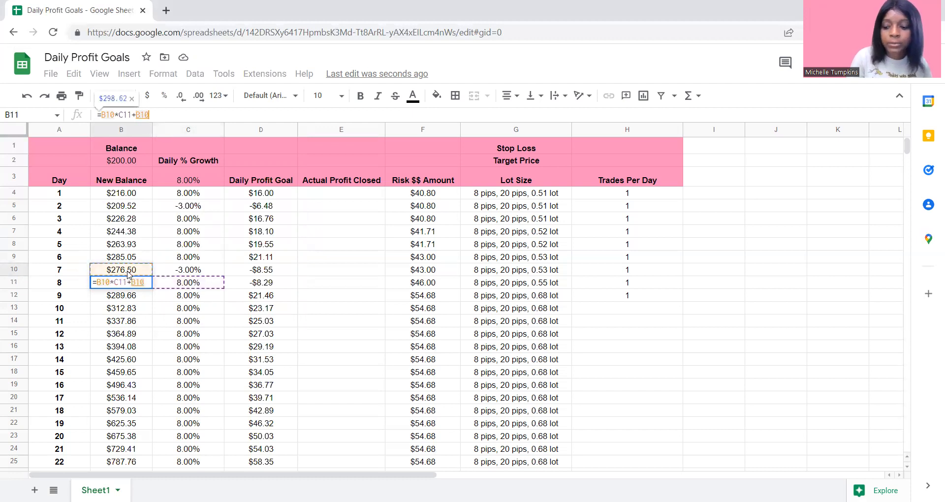
key(Return)
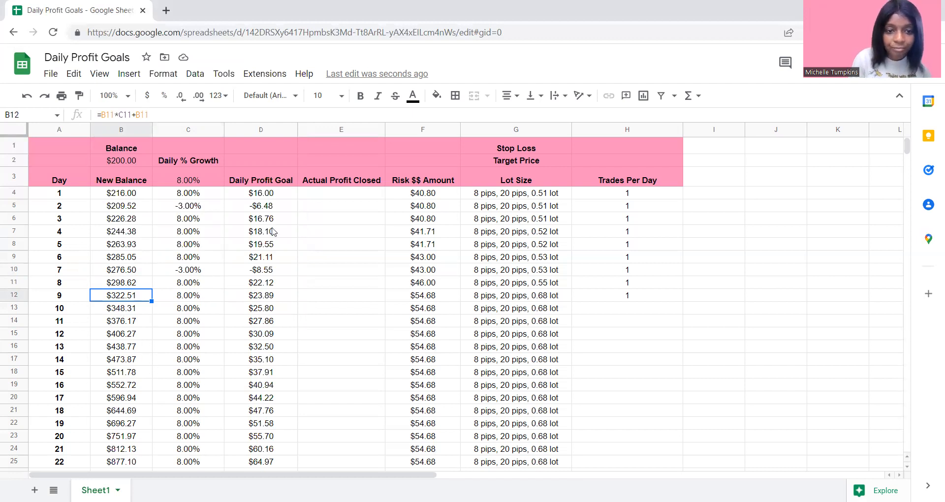
click(255, 274)
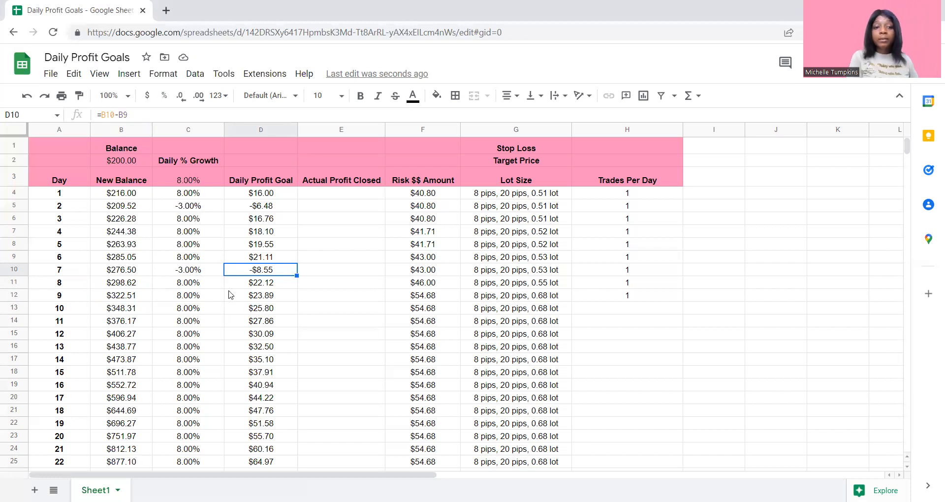
click(188, 272)
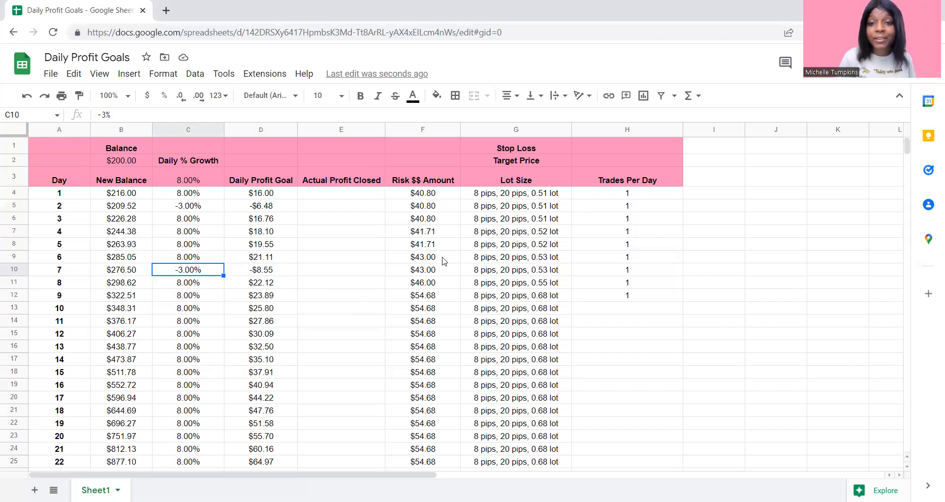
click(665, 130)
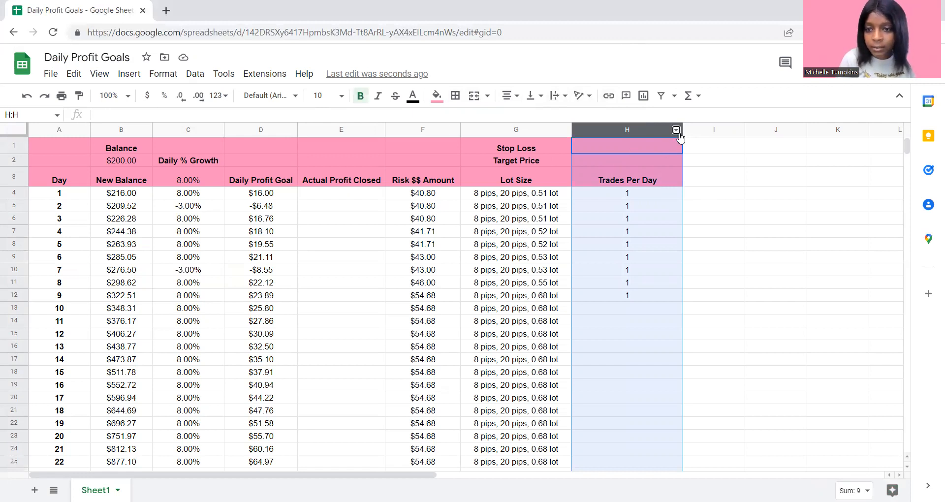
click(677, 130)
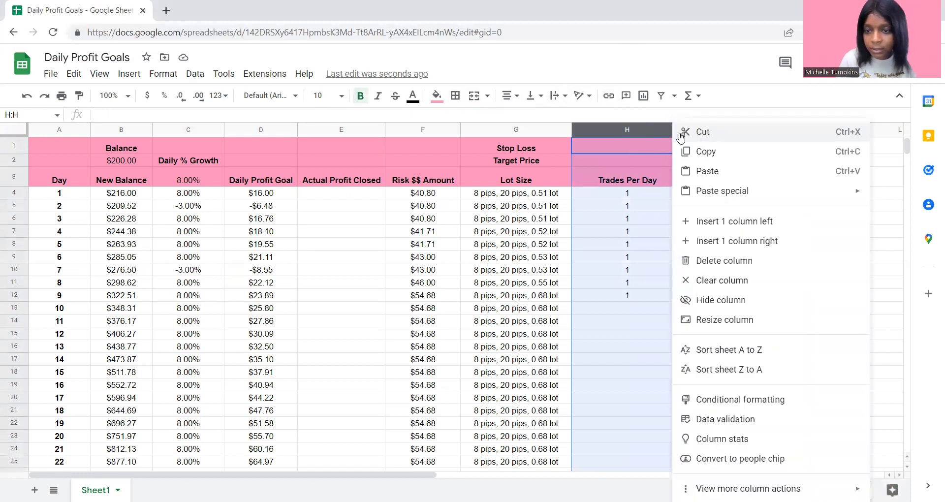
click(733, 240)
click(692, 181)
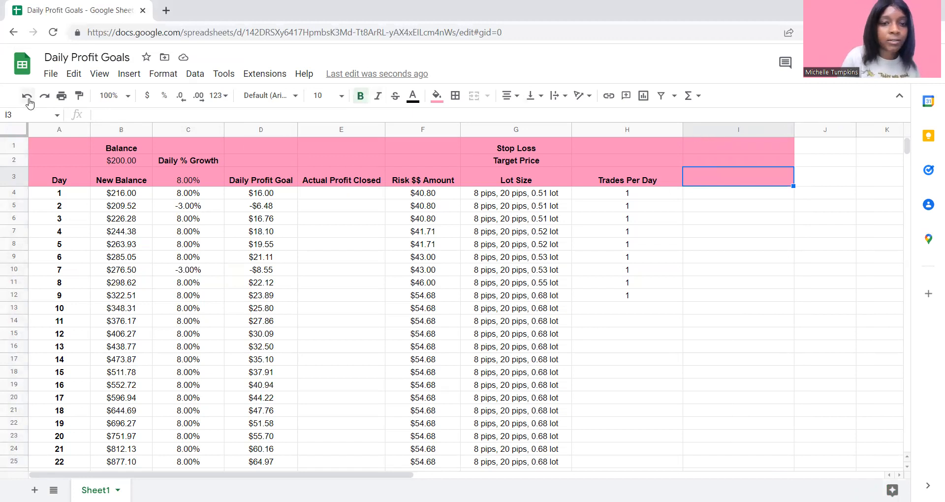
key(ctrl+z)
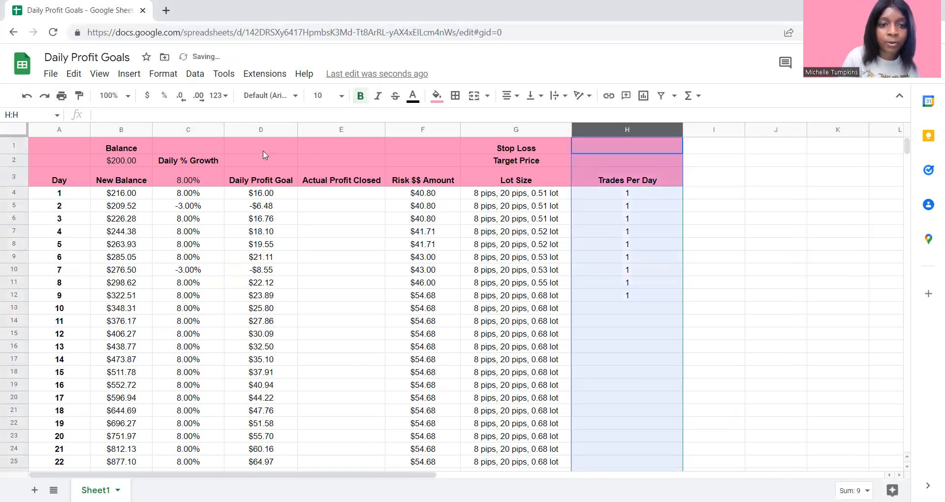
- Insert a column between Daily Profit Goal and Actual Profit Closed and enter the header Pair in cell E3
click(274, 131)
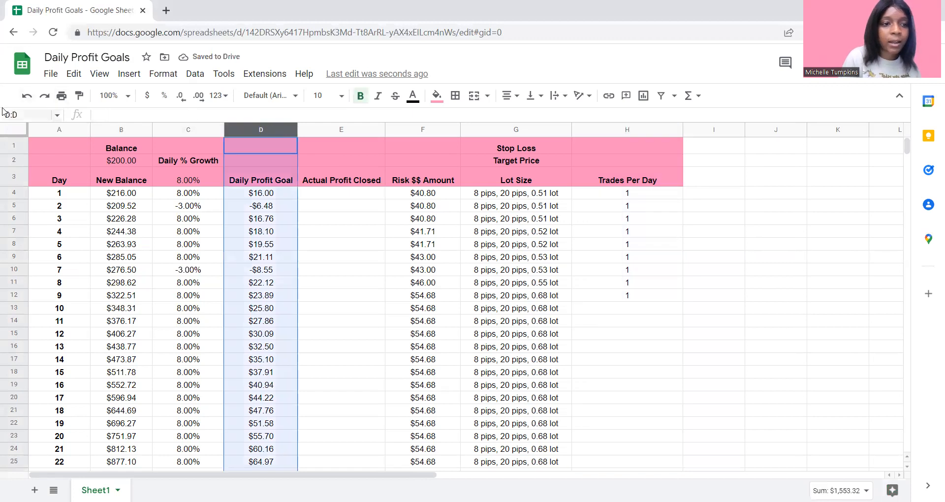
click(290, 130)
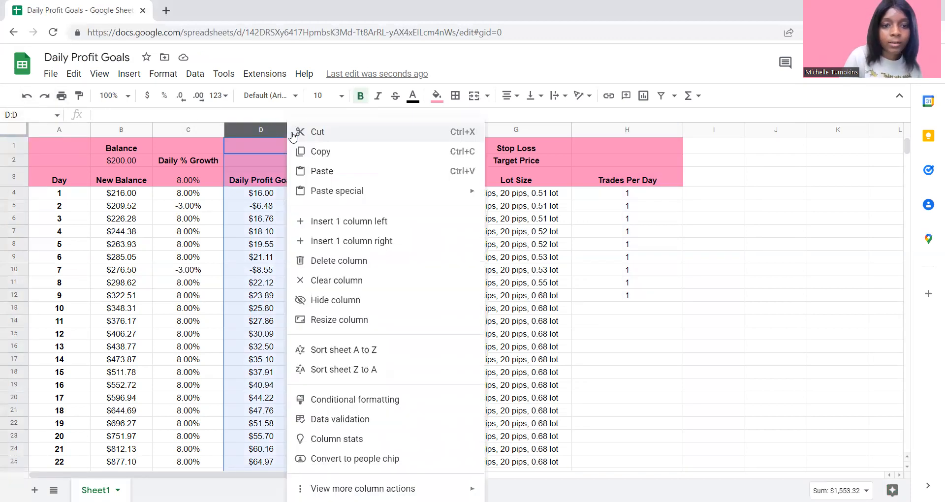
click(358, 241)
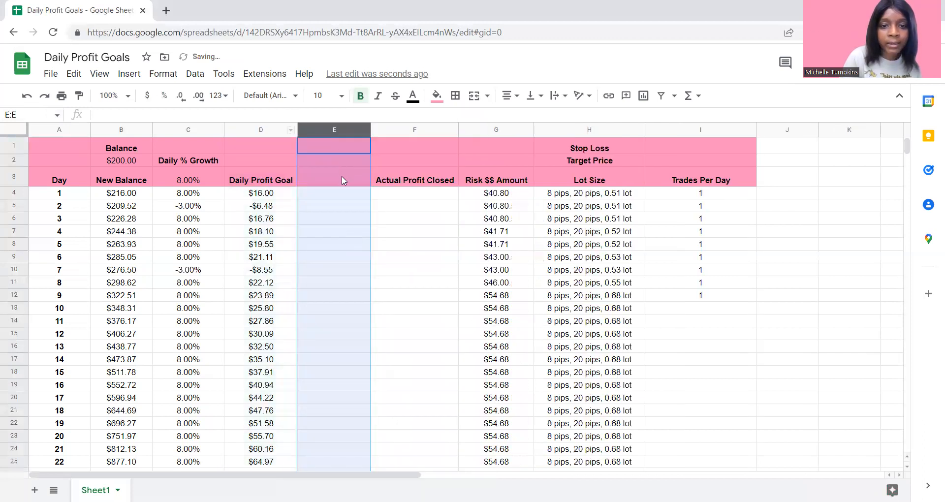
click(343, 184)
text(Pair)
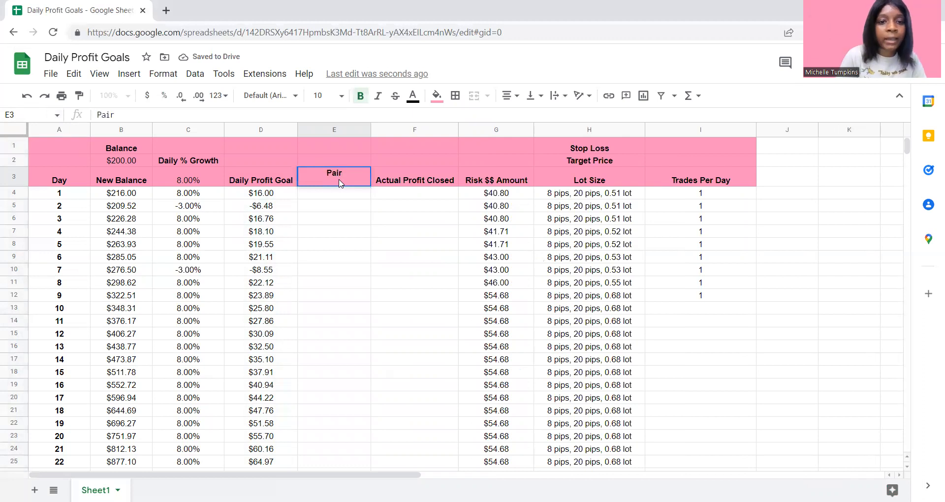
key(Return)
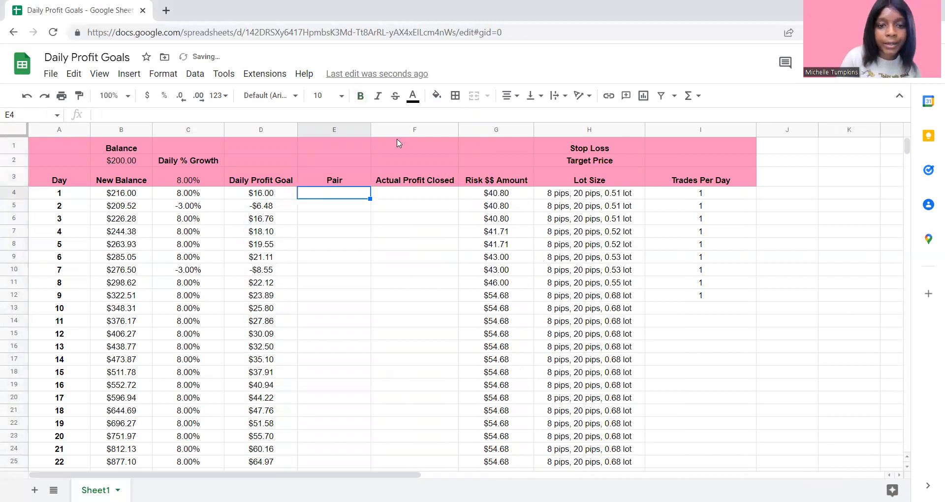
- Narrow the Pair column, insert a column between Pair and Actual Profit Closed, and enter the header Position in cell F3
drag(368, 129, 343, 129)
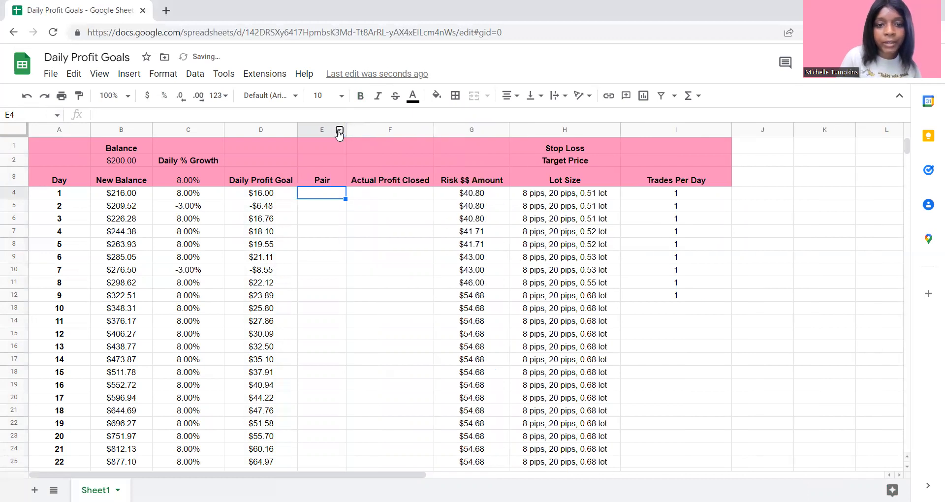
right_click(338, 129)
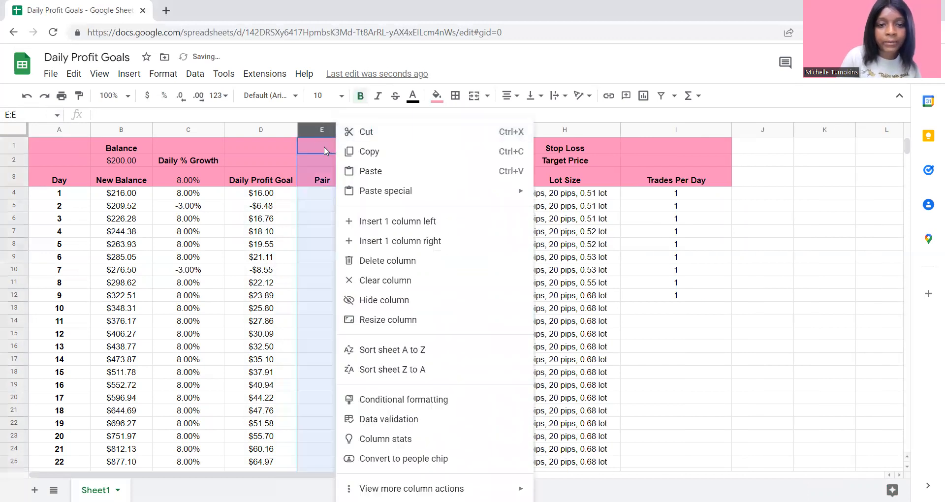
click(386, 242)
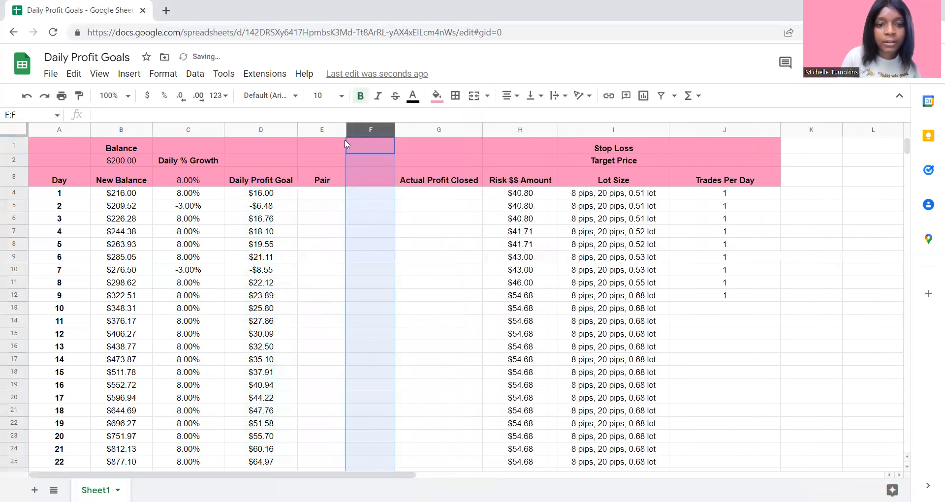
click(365, 184)
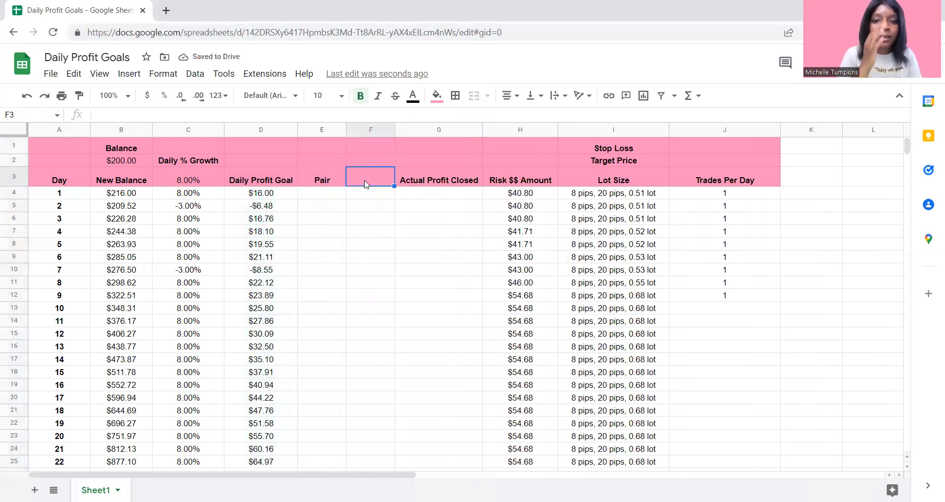
text(Position)
key(Return)
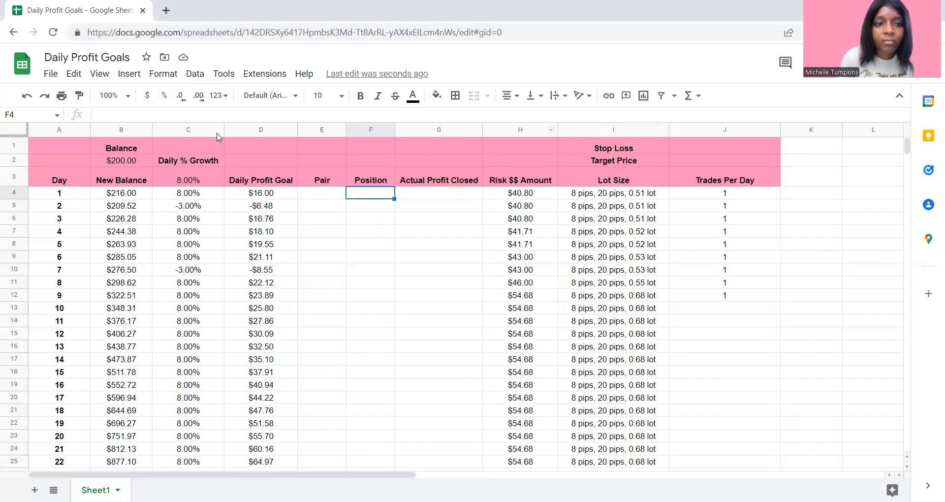
- Insert a column between Risk $$ Amount and Lot Size and enter the header Win or Loss? in cell I3
click(552, 131)
click(630, 244)
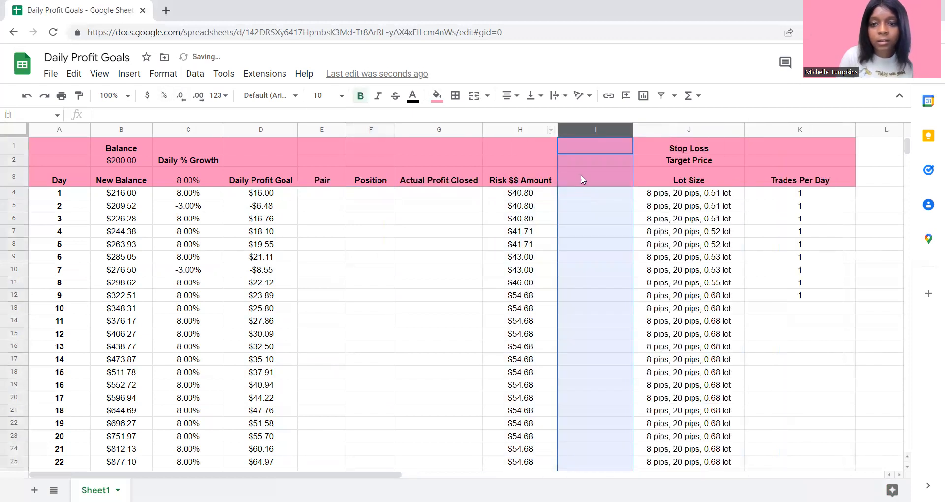
click(578, 185)
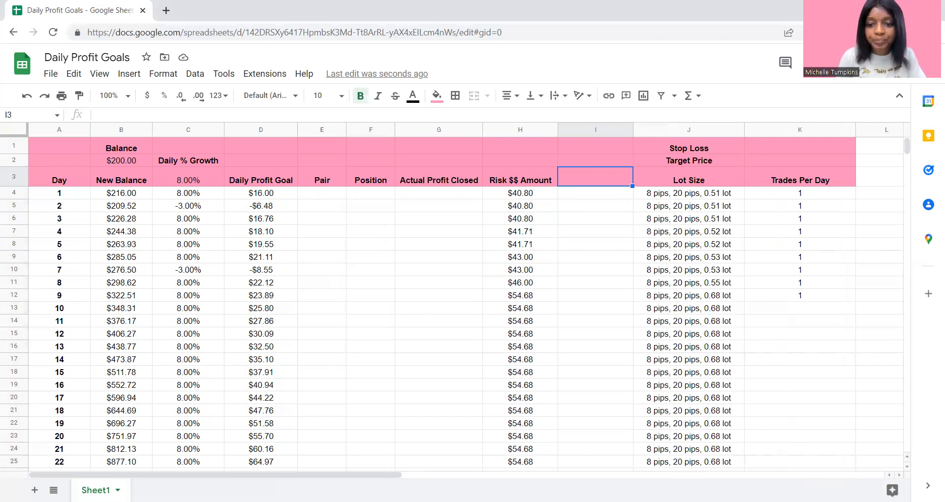
text(Win or Los)
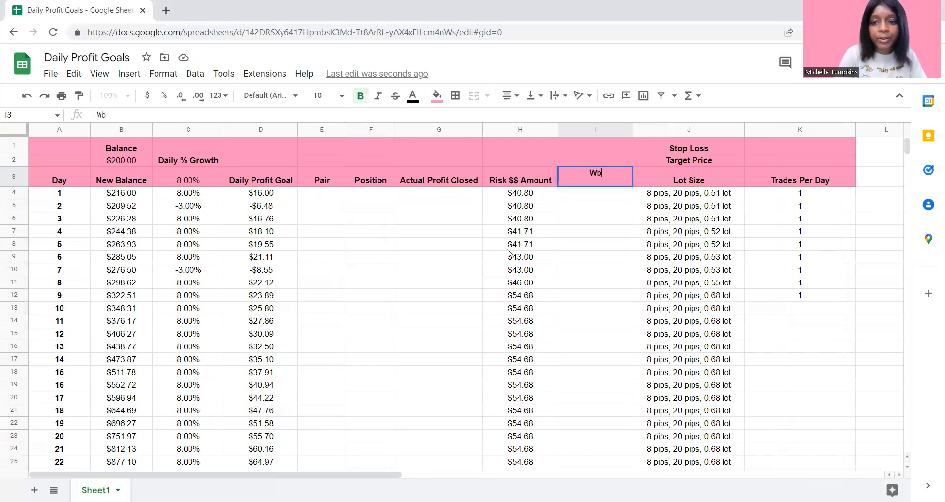
text(s?)
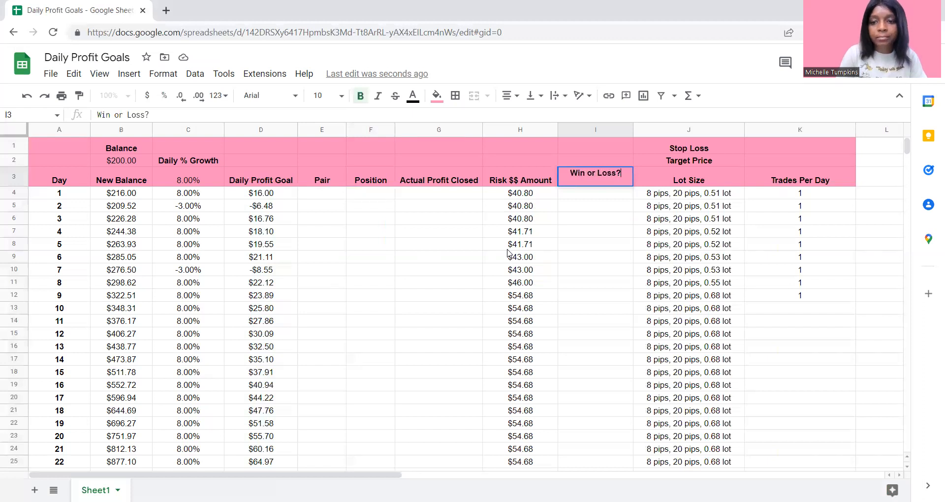
key(Return)
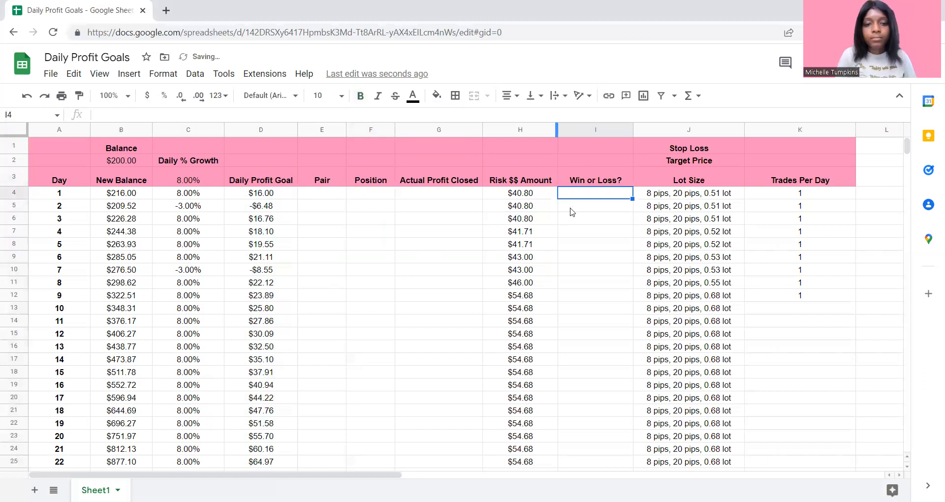